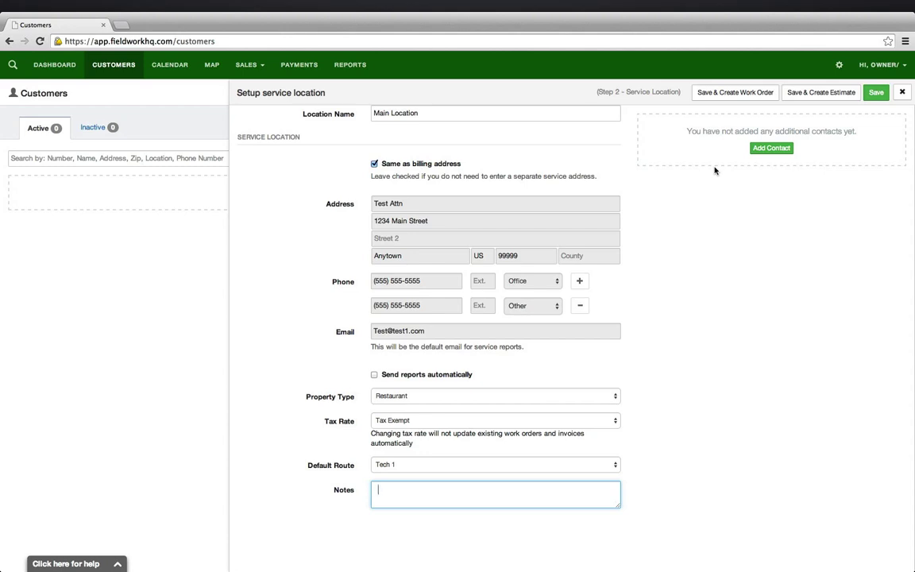
Step: Save the service location, start a work order for it, and fill in the purchase order number
left_click(725, 94)
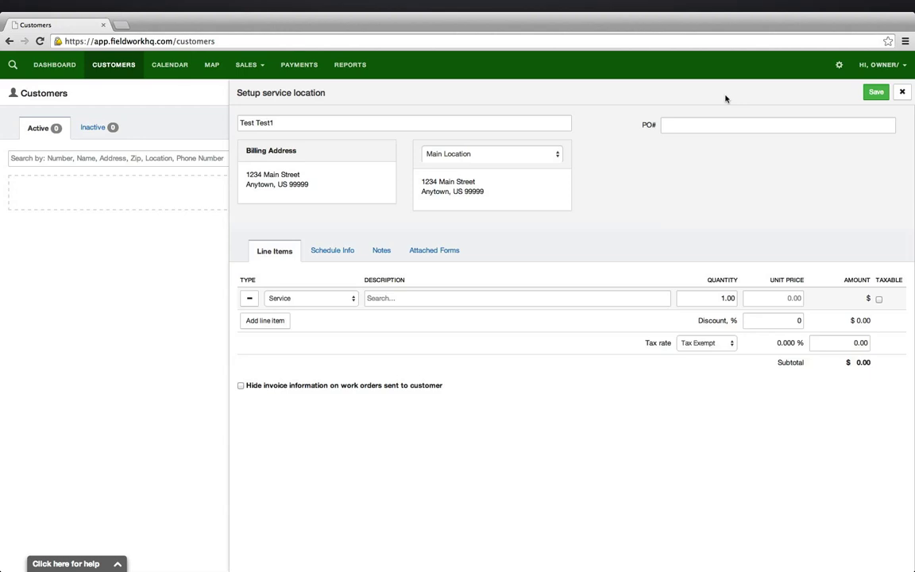
left_click(695, 125)
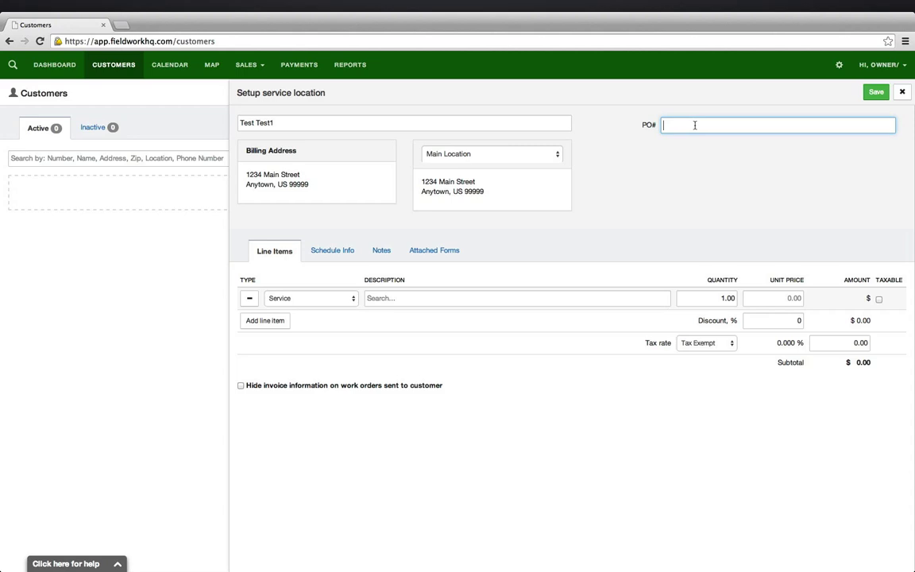
type("87654")
Step: Fill the first line item with the Service type and Commercial Service description, and mark it taxable
left_click(351, 298)
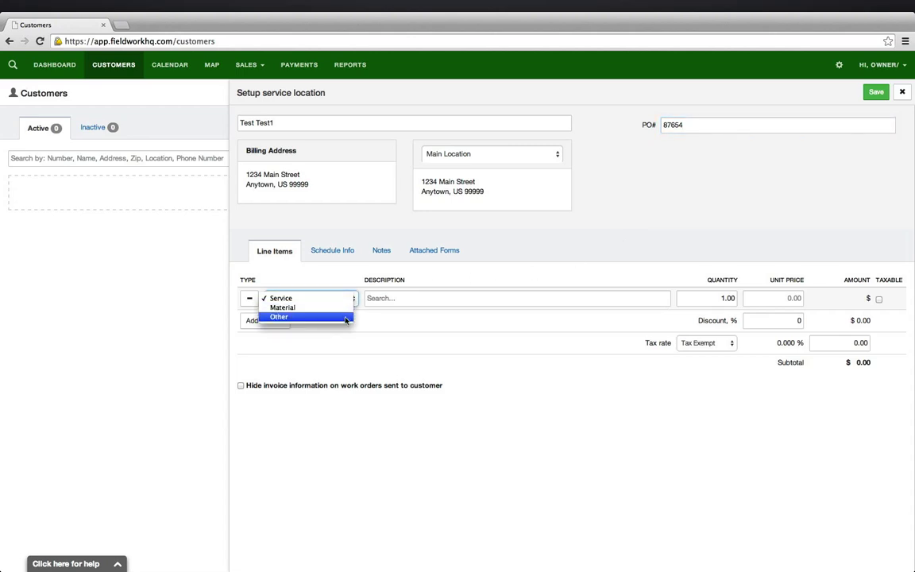
left_click(347, 298)
left_click(382, 299)
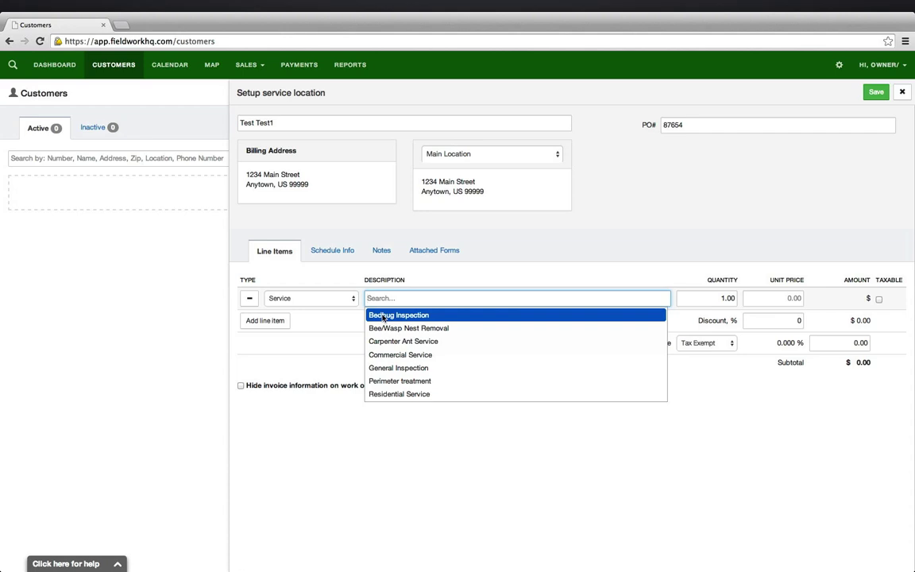
left_click(381, 354)
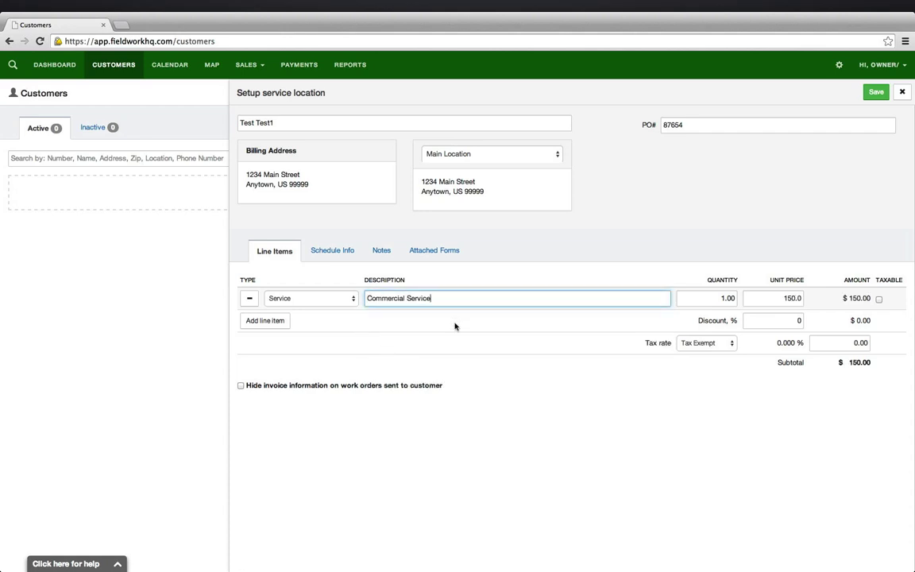
left_click(712, 298)
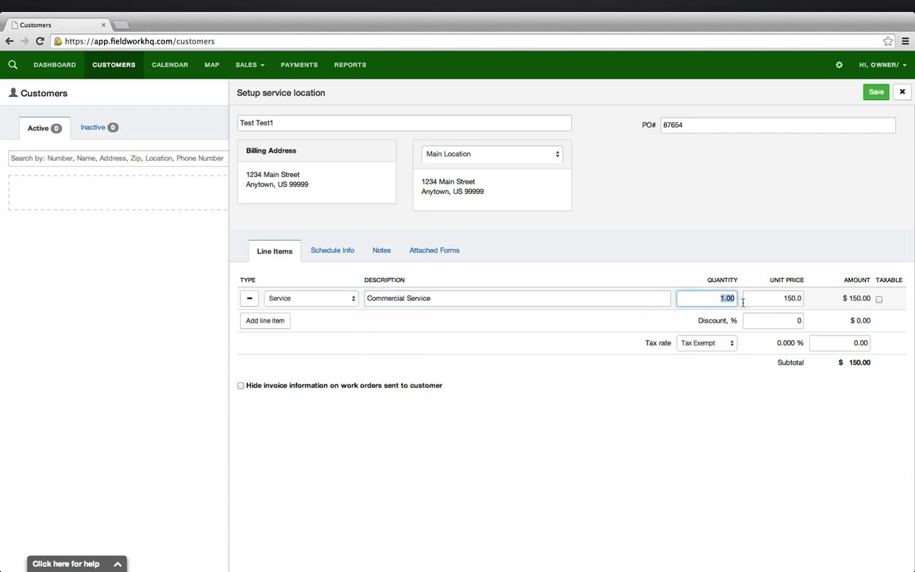
left_click(765, 299)
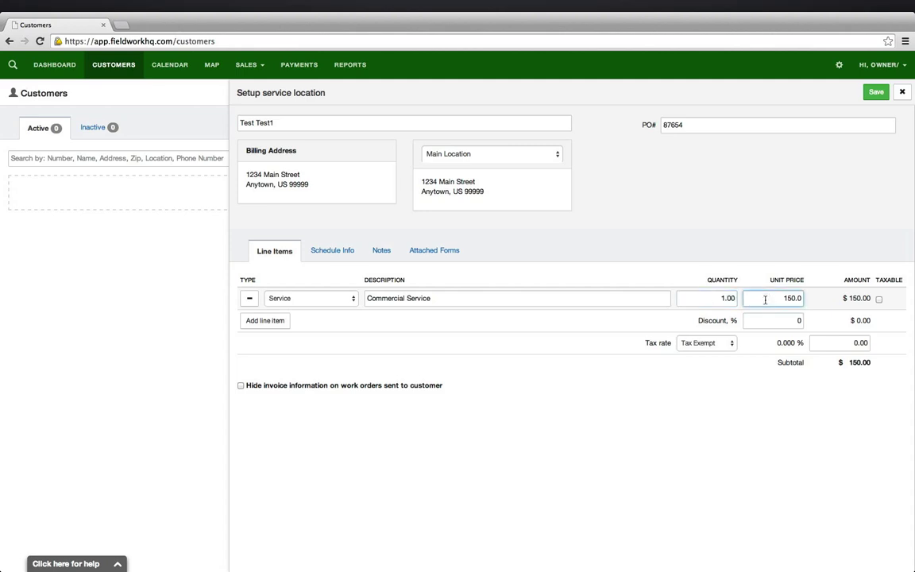
left_click(879, 300)
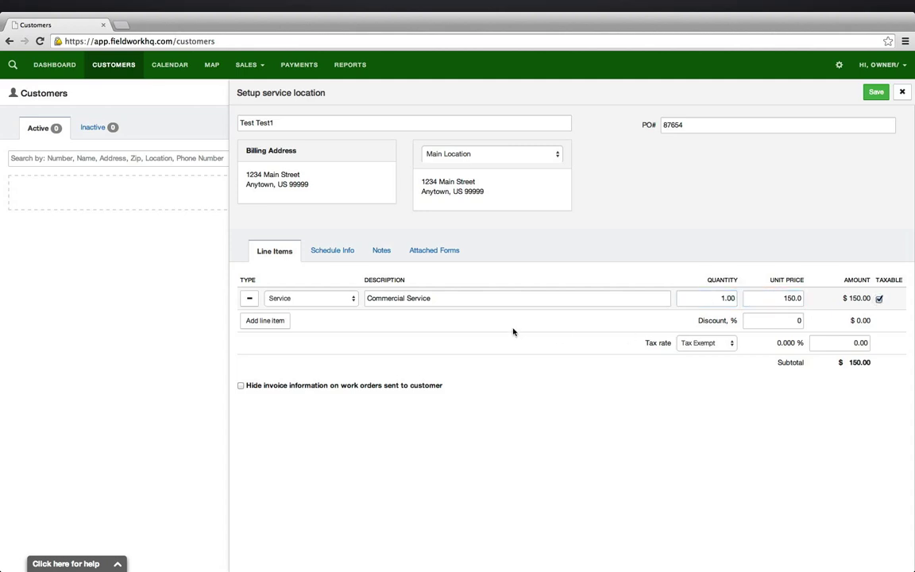
Step: Add a taxable Material line item for Talstar Professional with a unit price of 65.00
left_click(264, 320)
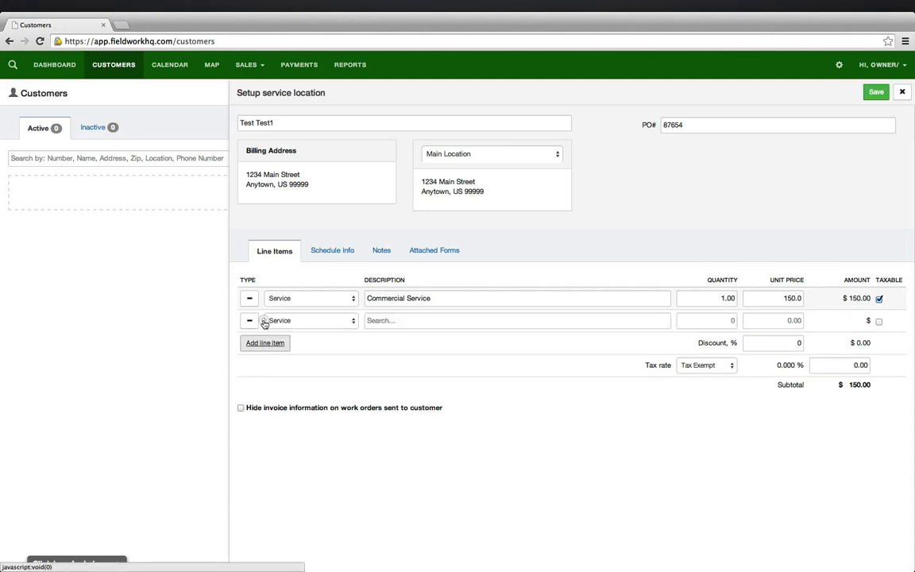
left_click(307, 321)
left_click(306, 331)
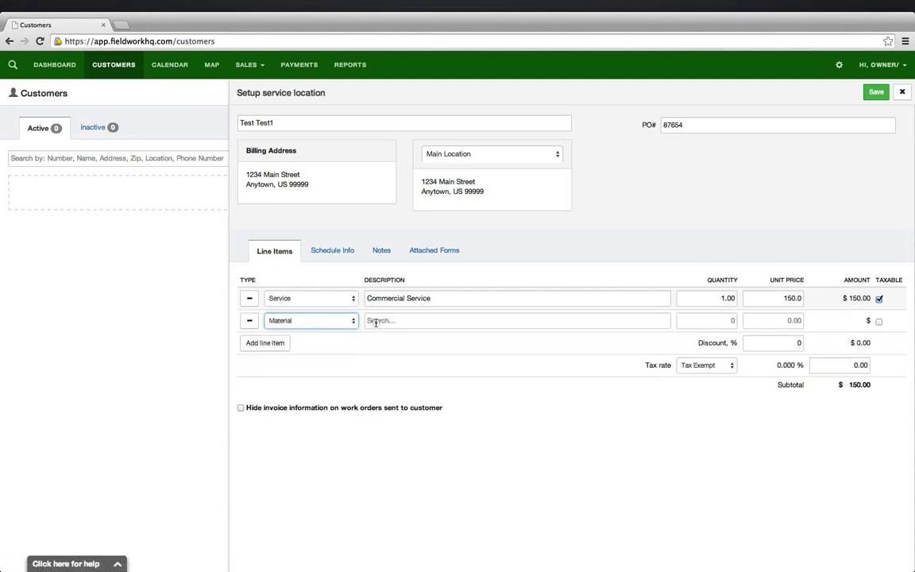
left_click(376, 321)
left_click(380, 337)
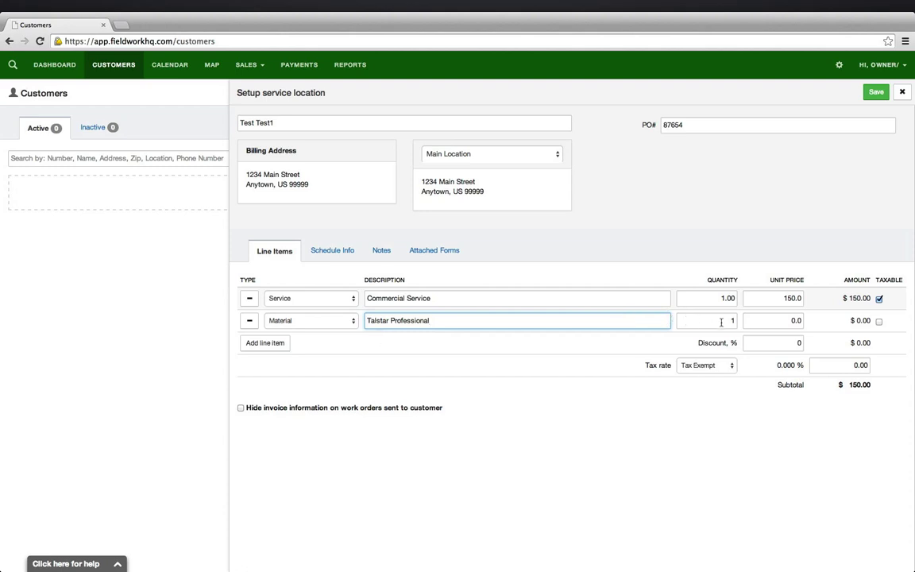
left_click(796, 319)
type("65")
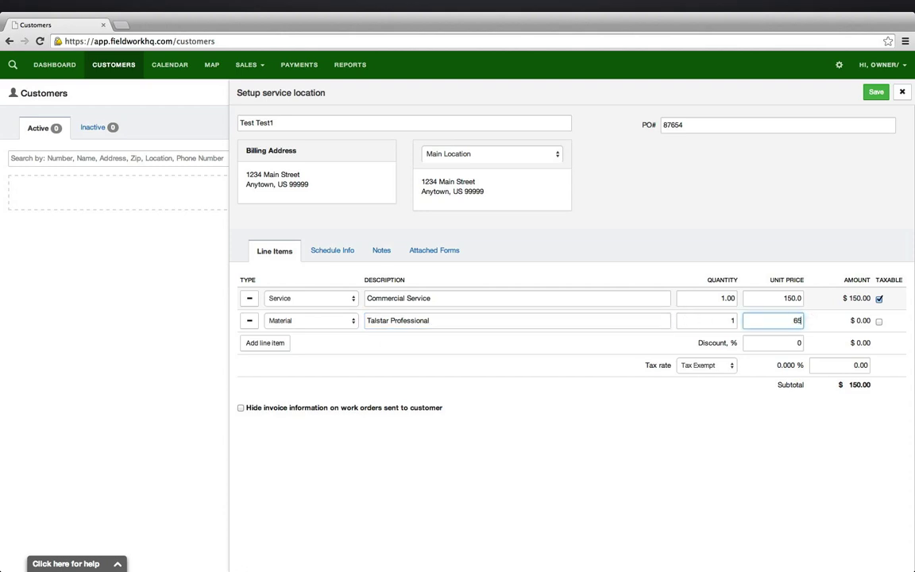
type(".00")
left_click(879, 321)
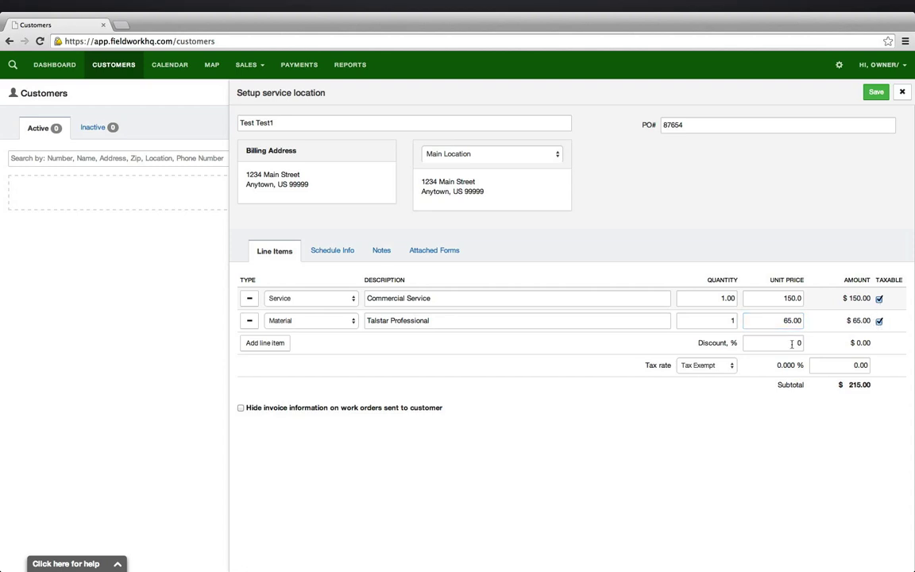
Step: Add a taxable line item of type Other described as "Bed Bug Inspection", with quantity 3 and unit price 55.00
left_click(265, 343)
left_click(297, 348)
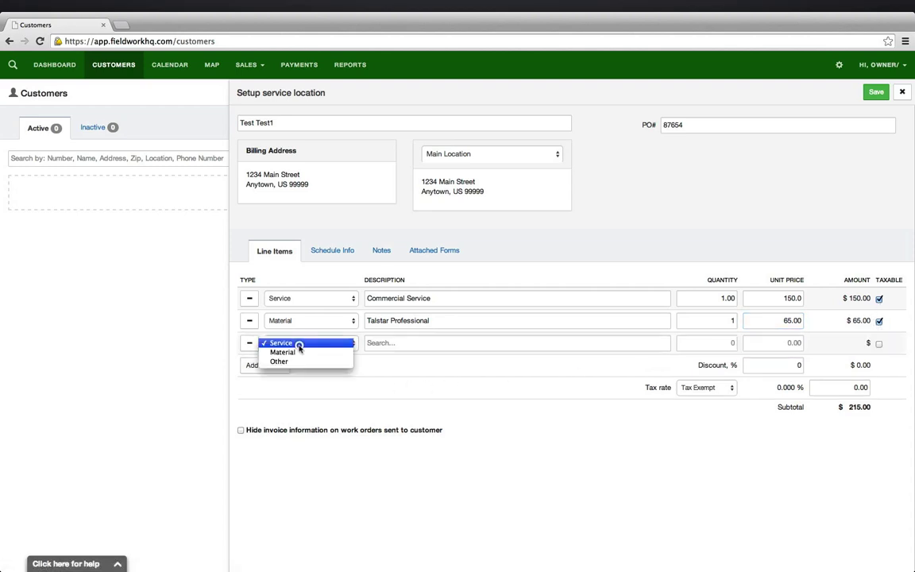
left_click(301, 359)
left_click(384, 346)
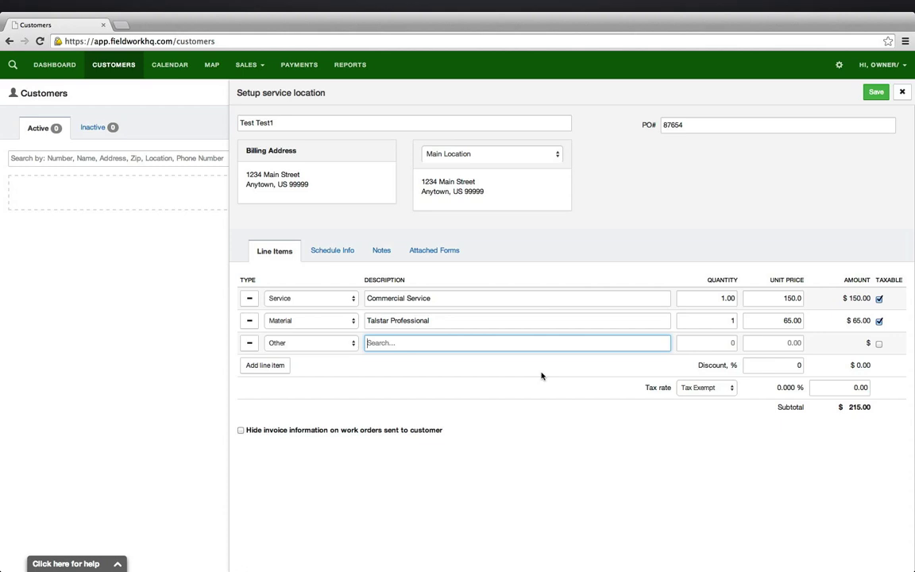
type("Bed Bug Inspection")
key("Tab")
type("3")
key("Tab")
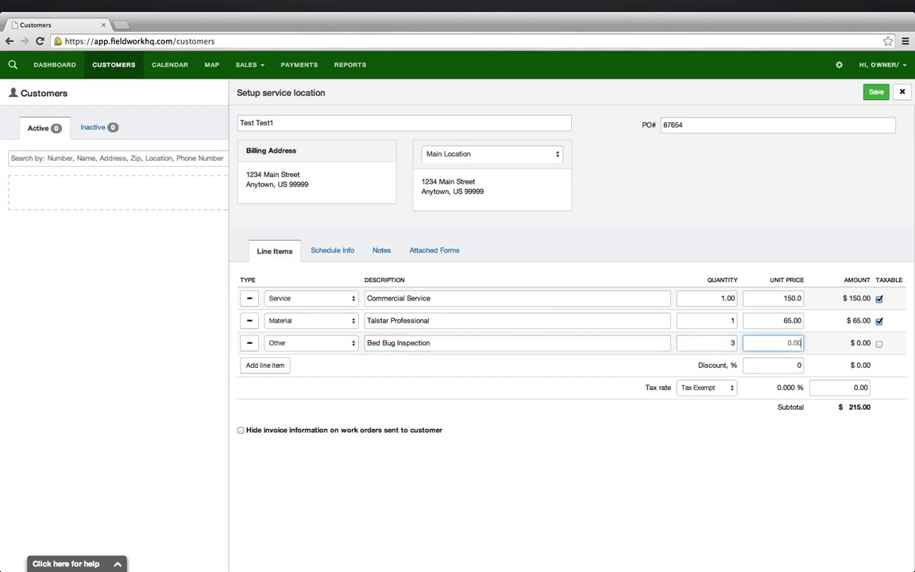
type("55.00")
key("Tab")
key("space")
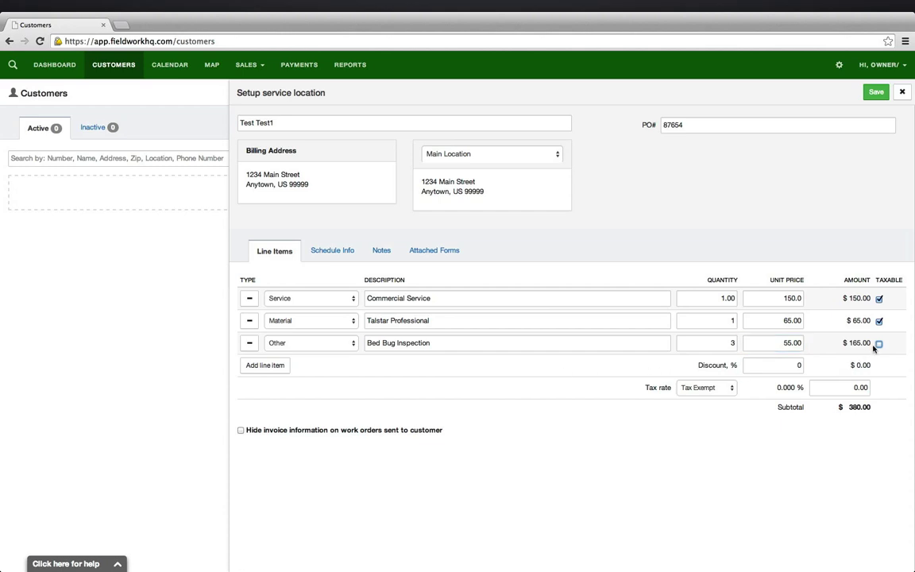
Step: Set the work order discount to 25 percent
key("Tab")
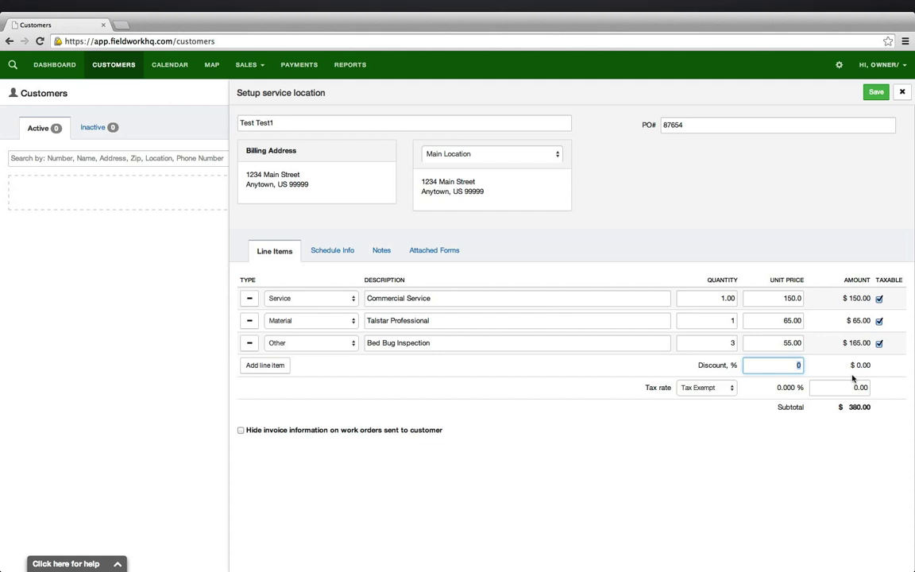
type("25")
key("Tab")
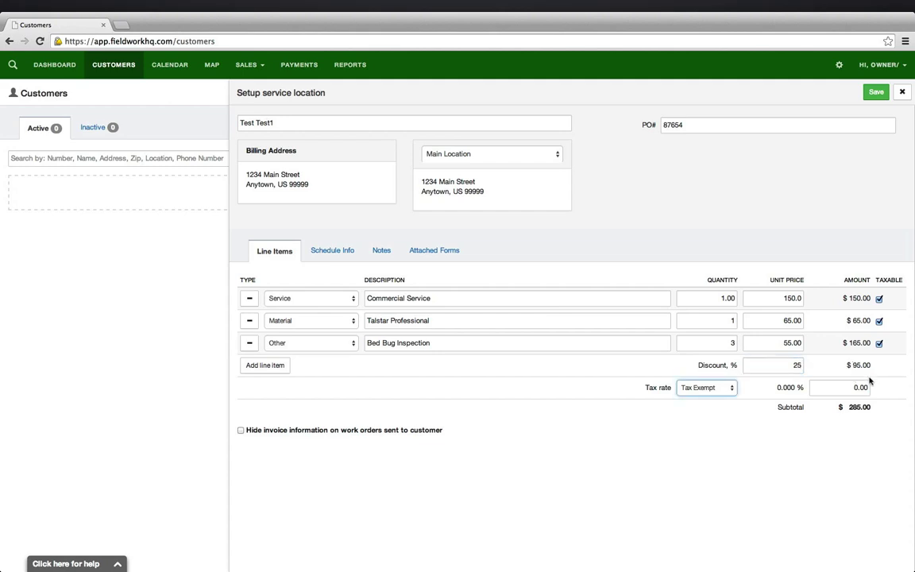
double_click(823, 386)
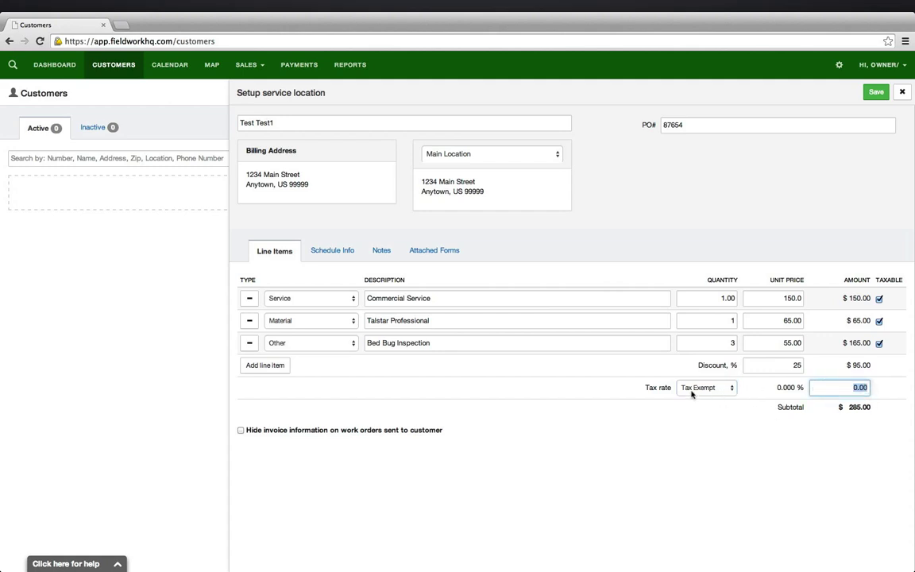
left_click(730, 388)
left_click(730, 389)
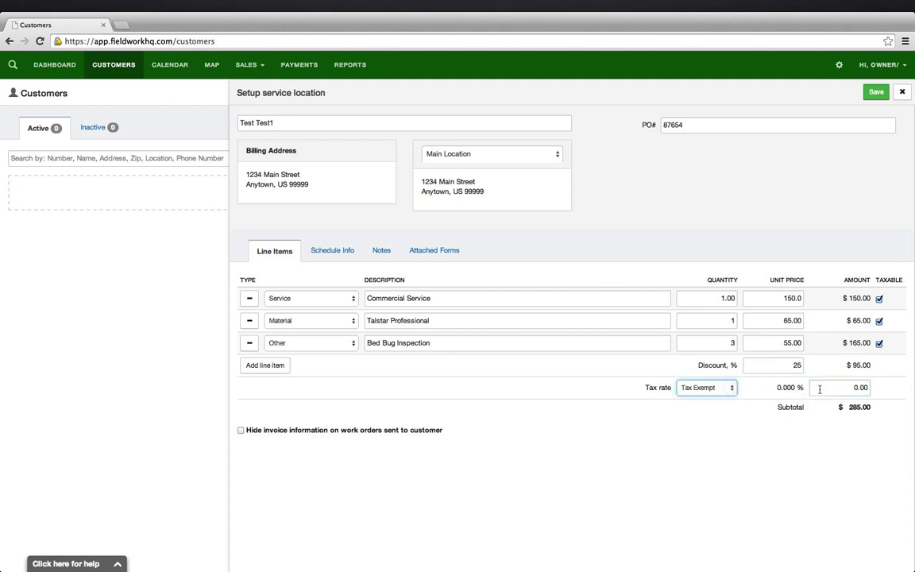
double_click(823, 386)
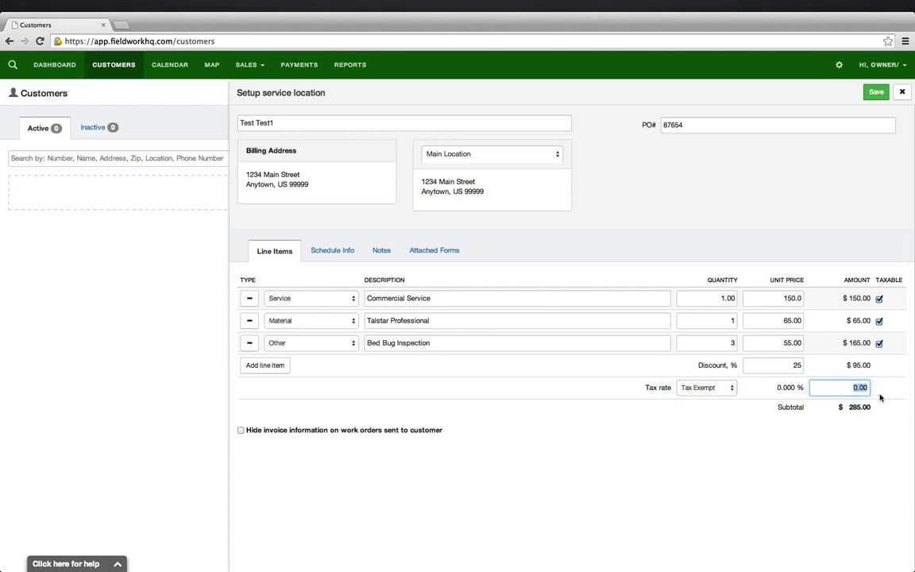
left_click(241, 432)
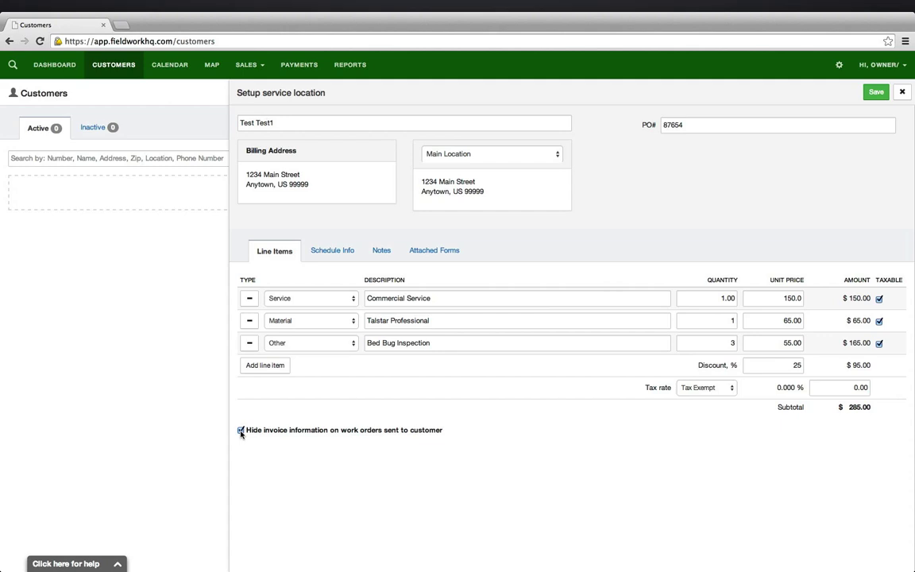
left_click(242, 432)
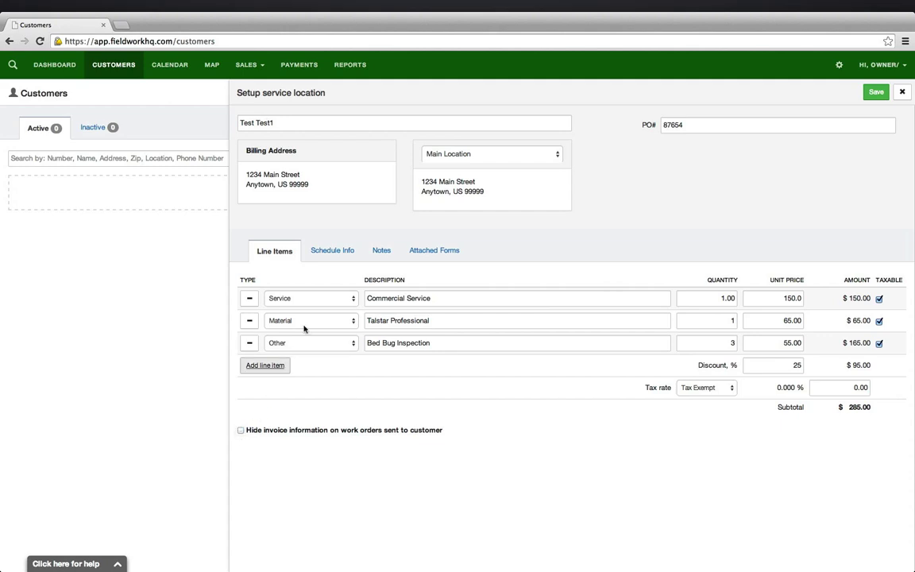
Step: Open the schedule information, preview the Tech 3 and Tech 4 day calendars, and set the technician to Owner/ Operator - Tech 1
left_click(343, 252)
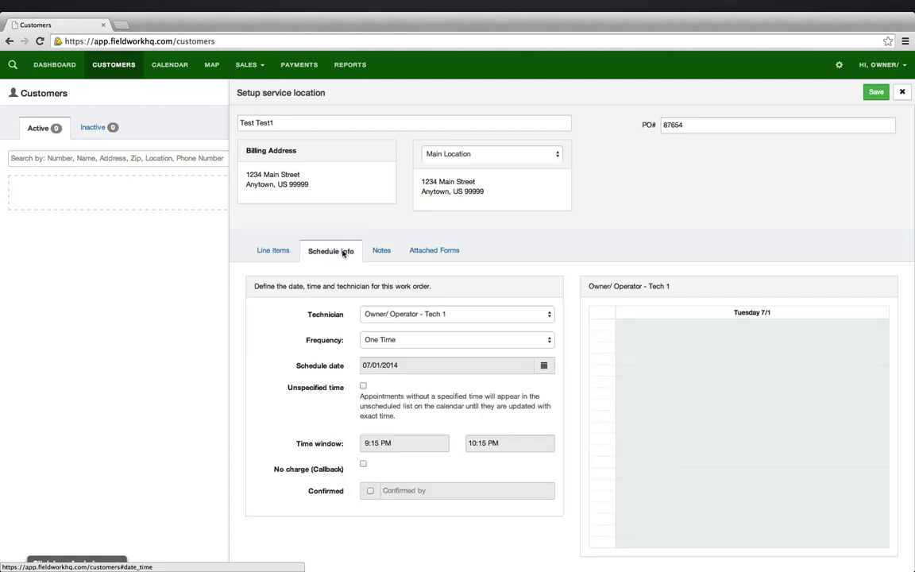
left_click(535, 317)
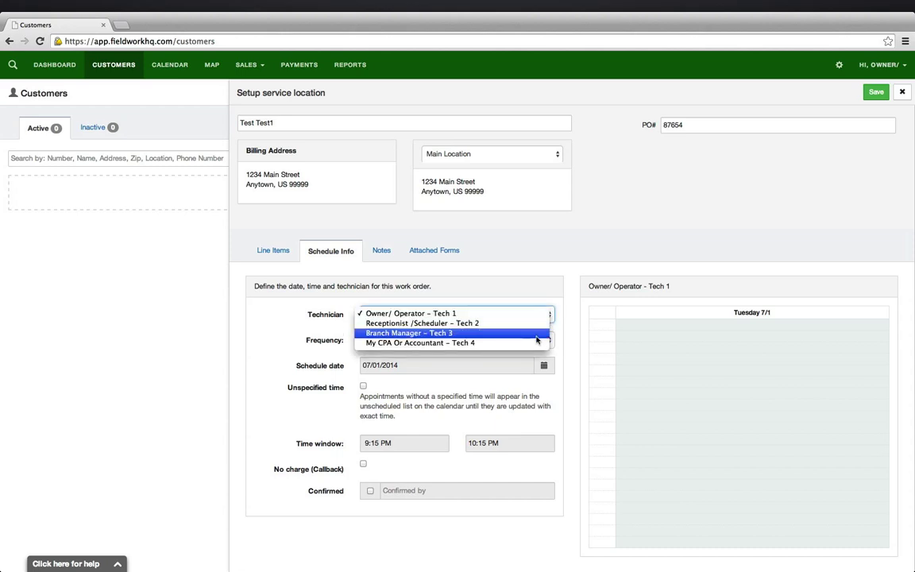
left_click(537, 335)
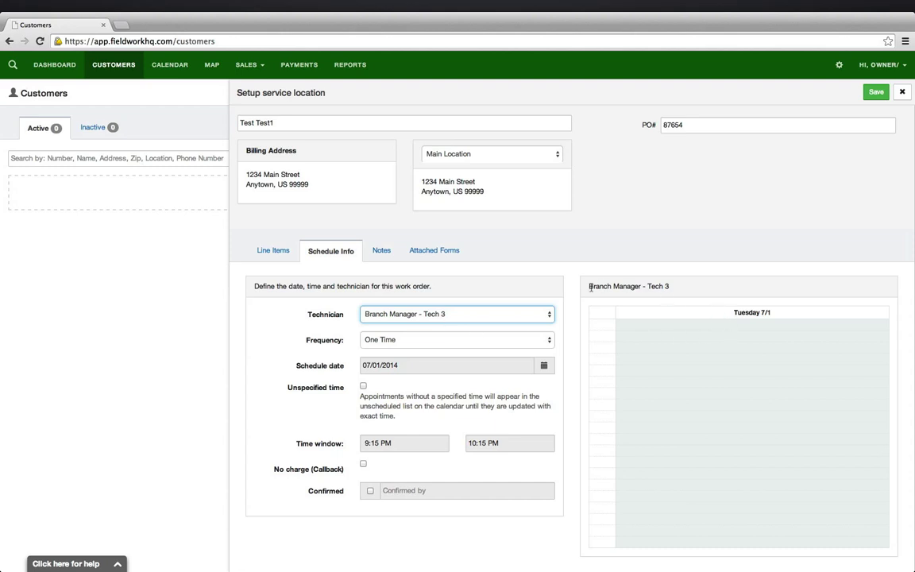
left_click_drag(591, 287, 675, 287)
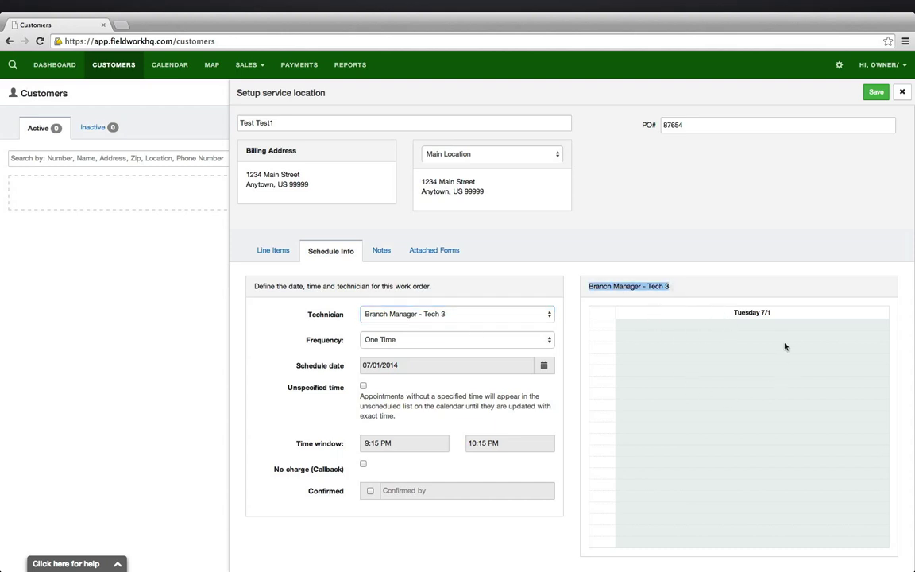
left_click(548, 315)
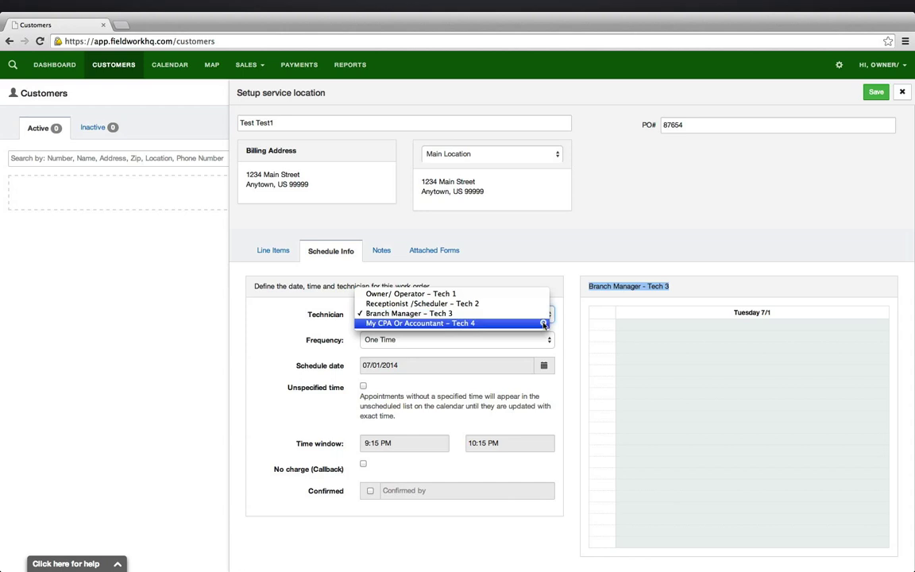
left_click(544, 323)
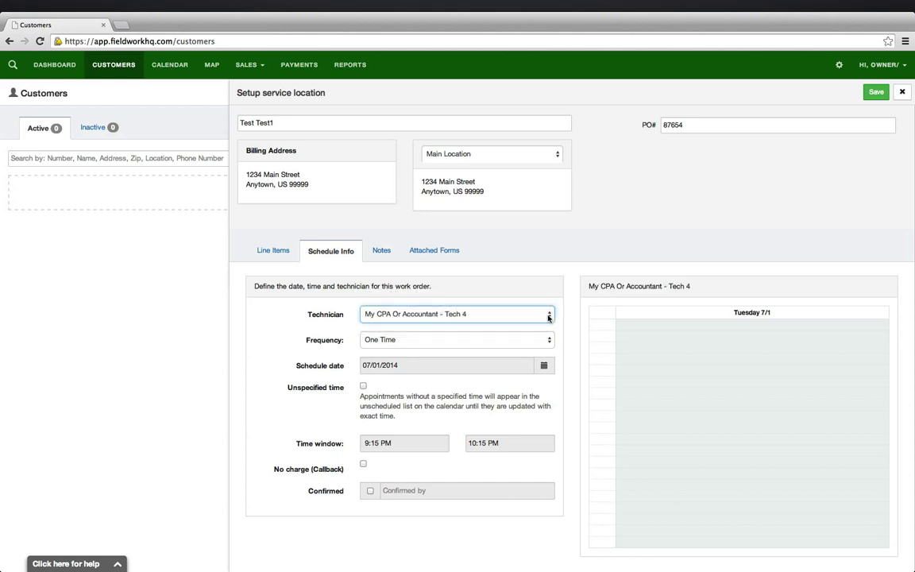
left_click(548, 316)
left_click(502, 286)
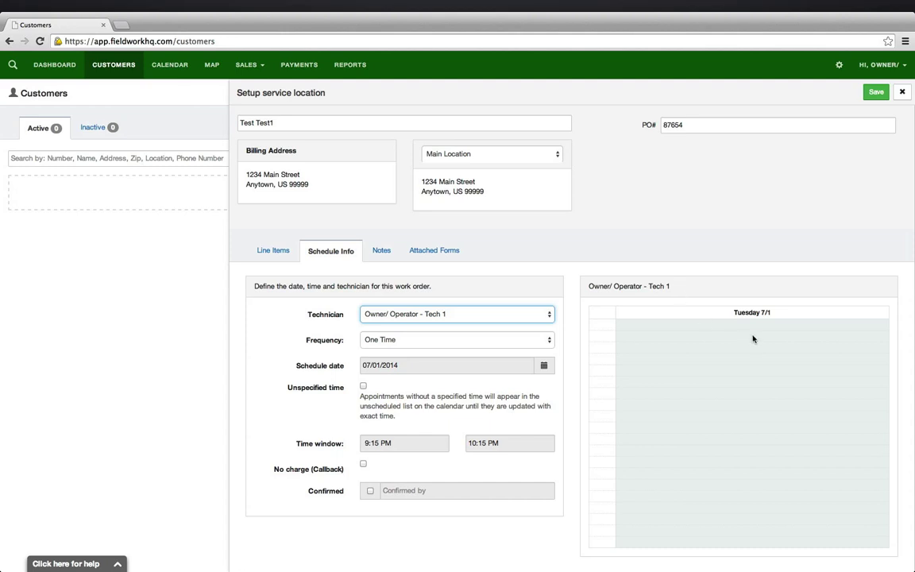
Step: Set the work order frequency to Quarterly and switch the recurrence from selected days to Every Weekday
left_click(548, 341)
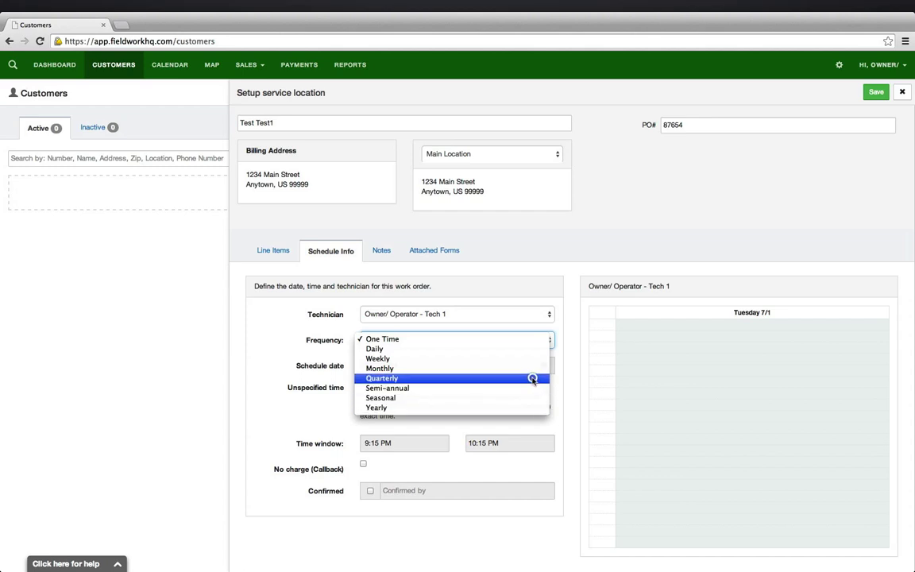
left_click(534, 380)
scroll(524, 401, "down", 3)
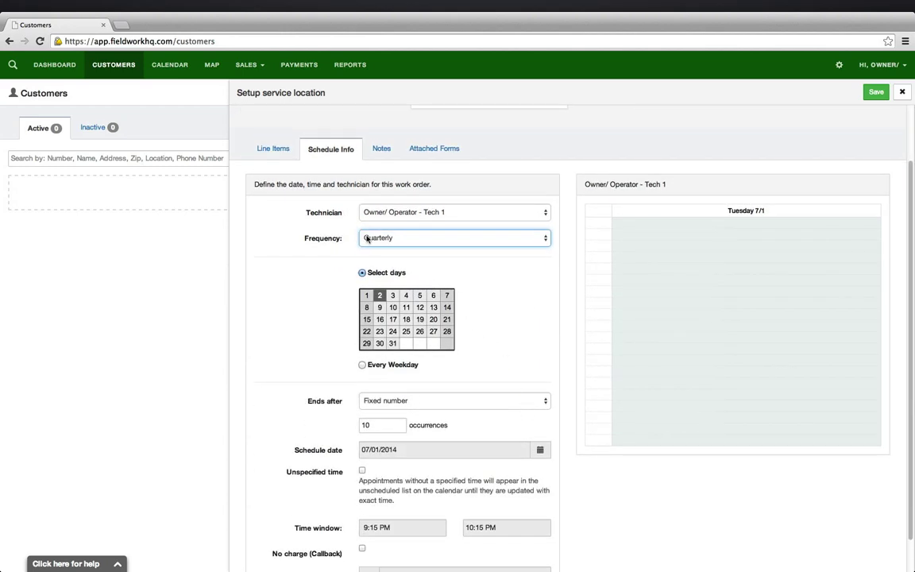
left_click(380, 299)
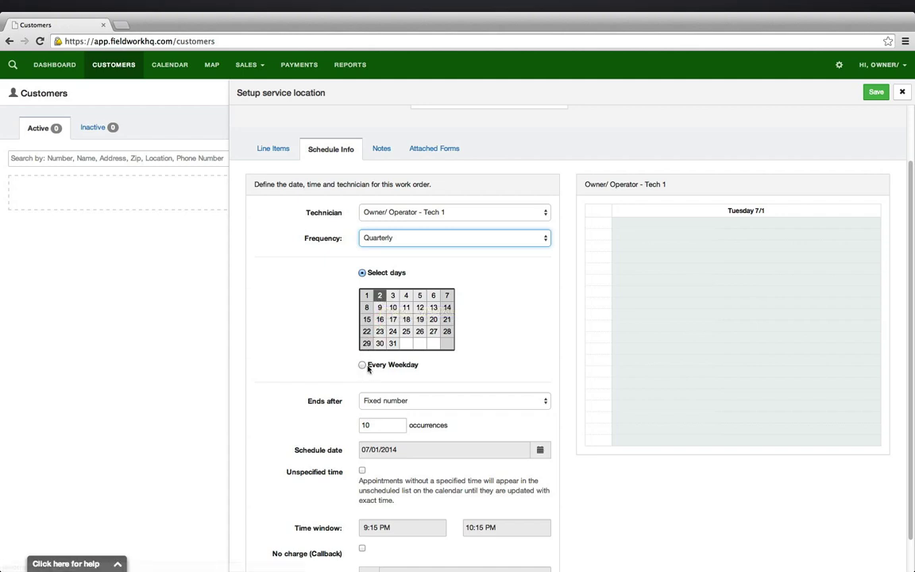
left_click(363, 366)
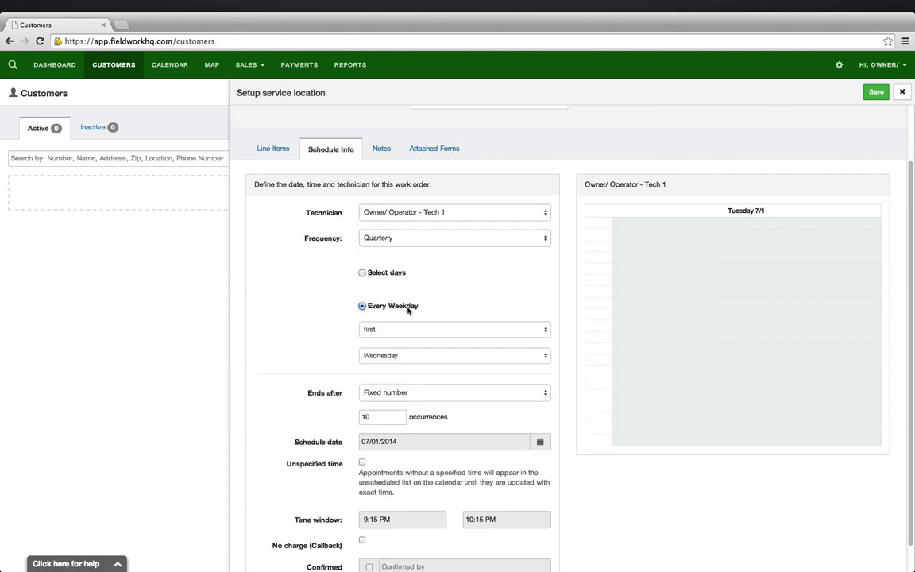
Step: Choose the first Wednesday for the weekday recurrence and set the schedule's Ends after option to Never
scroll(503, 303, "down", 1)
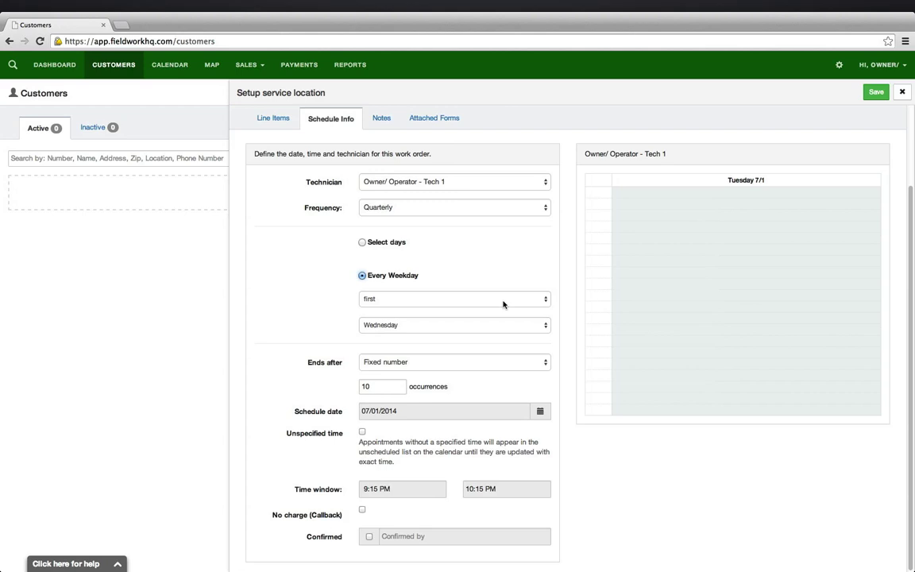
left_click(416, 301)
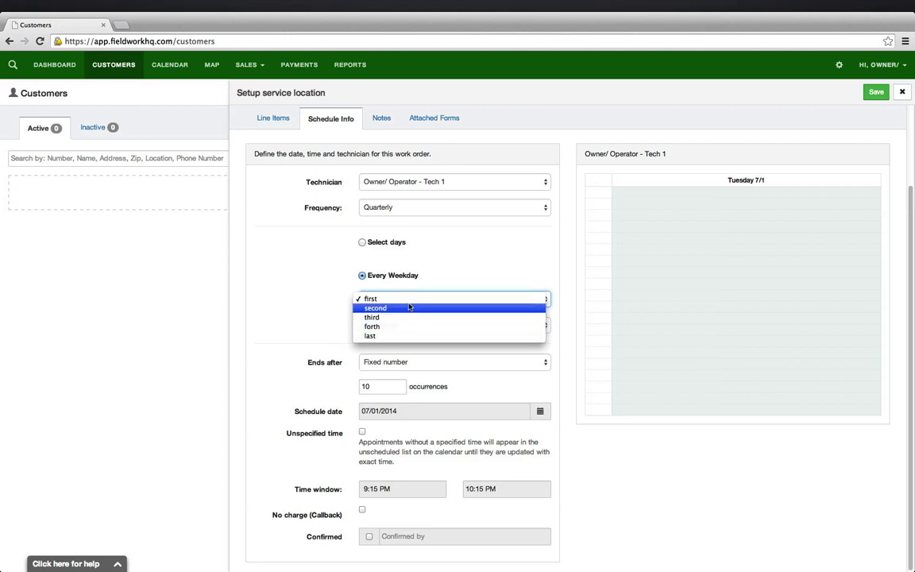
left_click(409, 299)
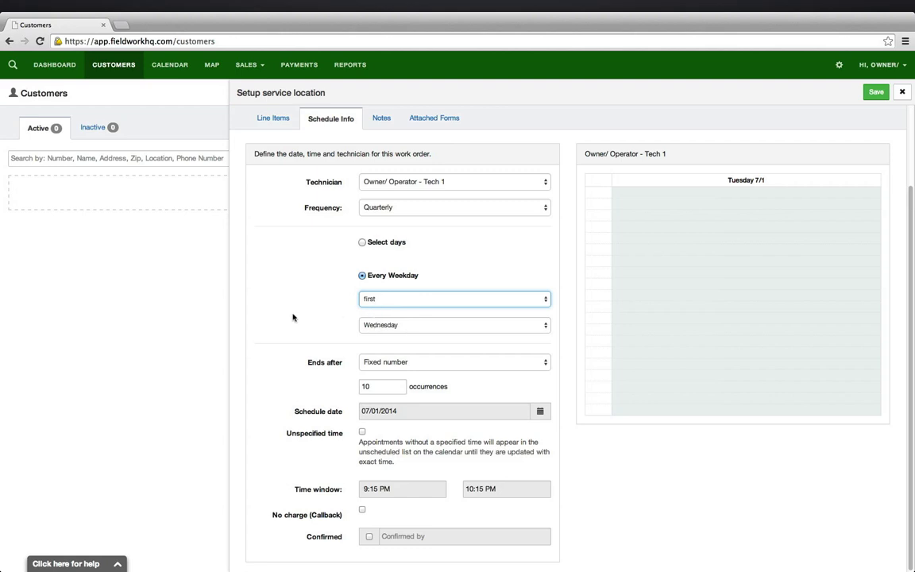
left_click(438, 366)
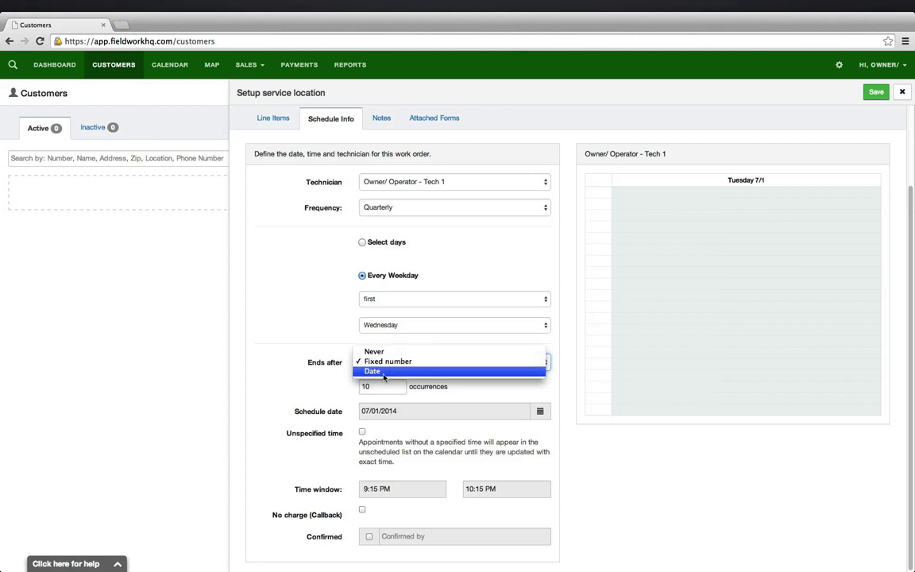
left_click(378, 352)
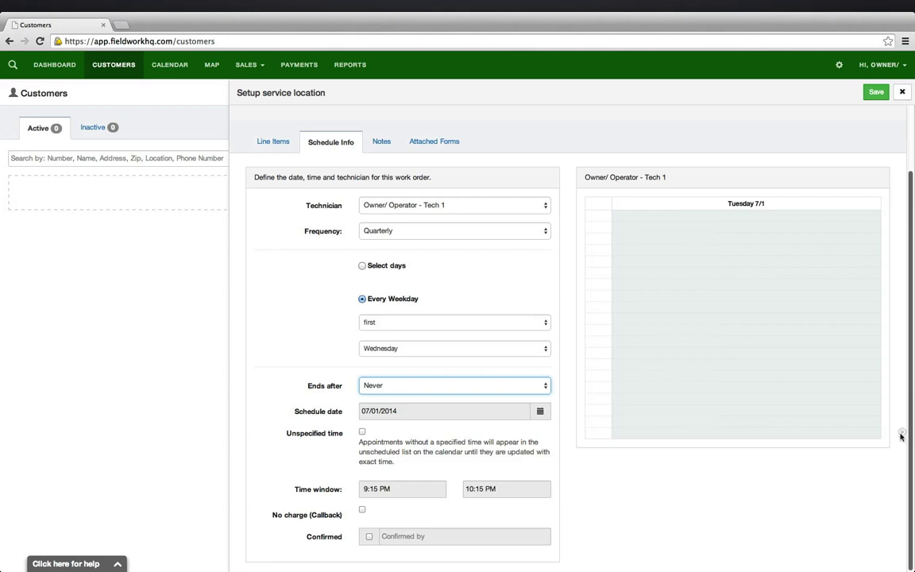
Step: Set the work order's schedule date to 07/02/2014
left_click(541, 413)
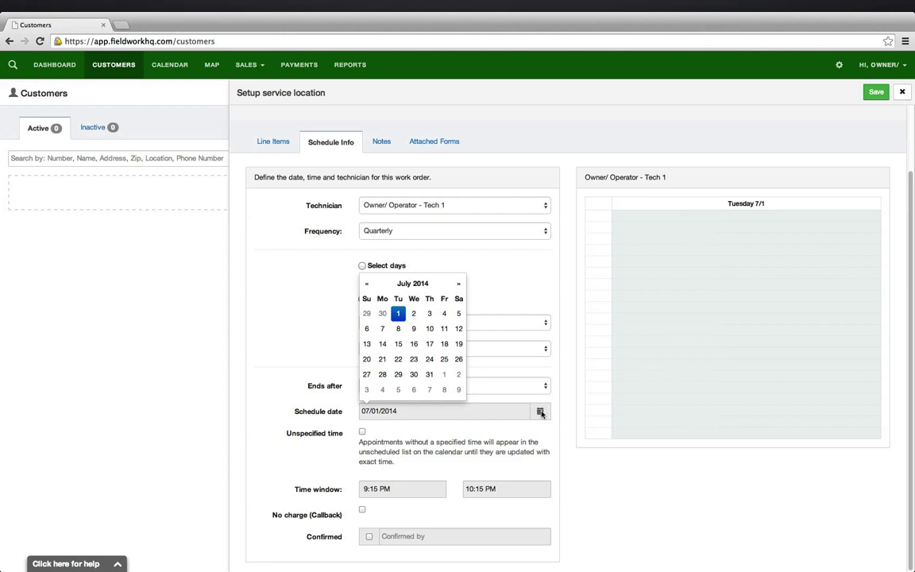
left_click(415, 315)
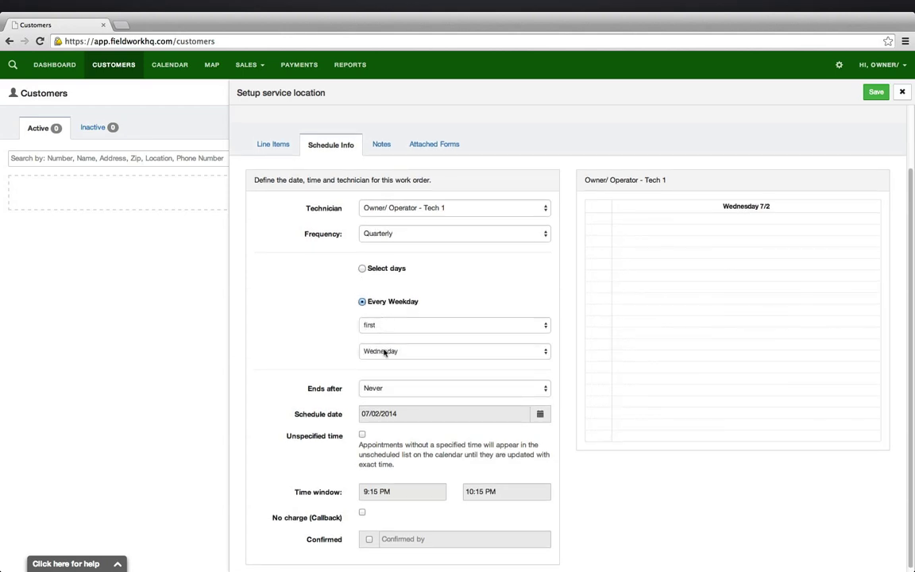
scroll(384, 352, "up", 1)
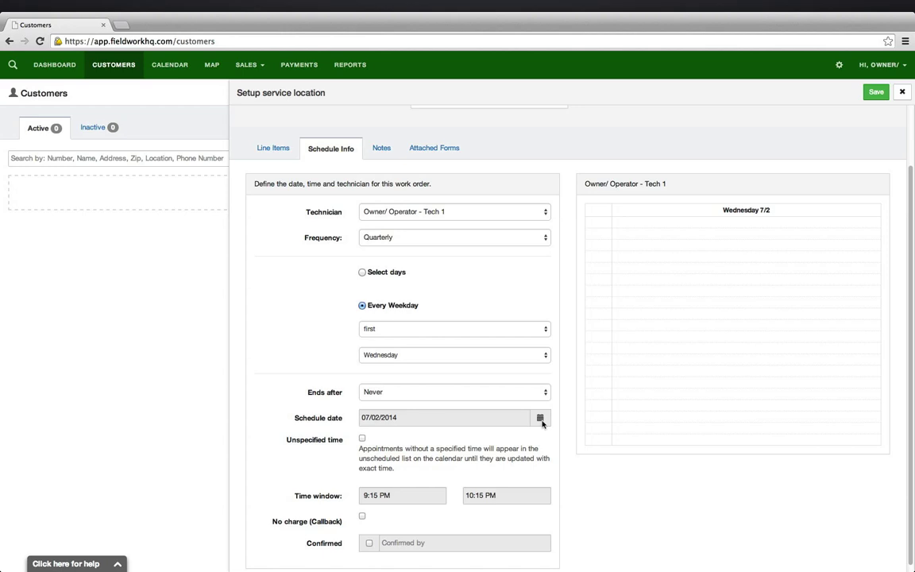
scroll(542, 423, "up", 1)
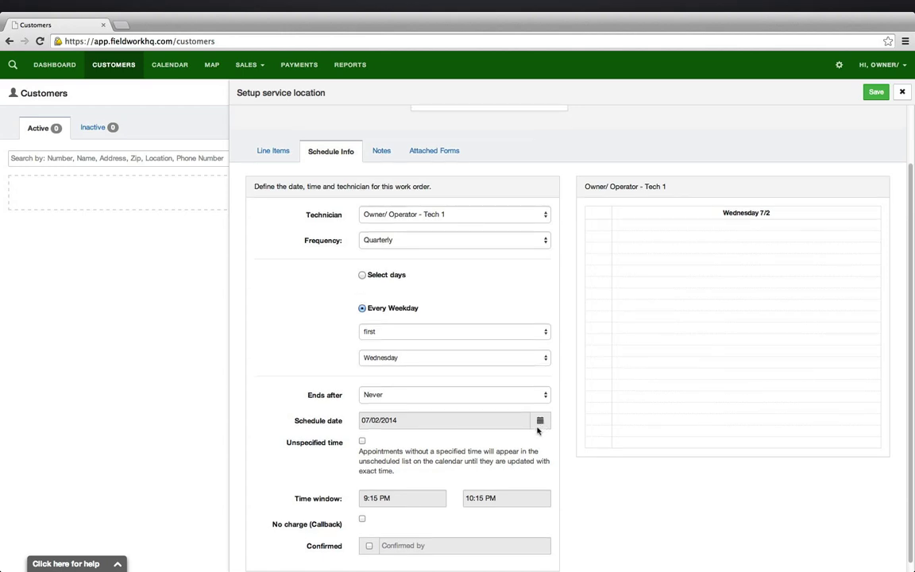
Step: Try the Unspecified time option, turn it off again, and set the time window from 03:30 PM to 04:00 PM
left_click(362, 442)
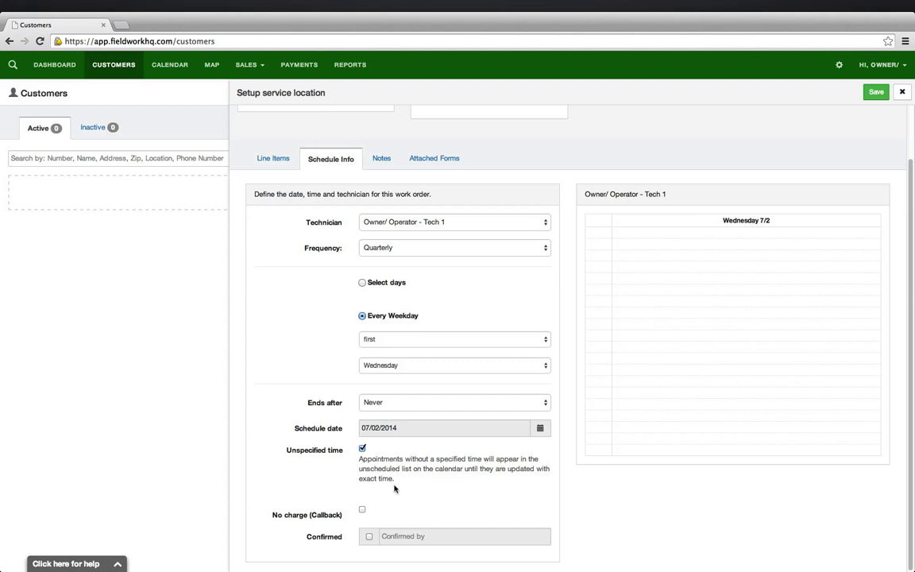
left_click(362, 449)
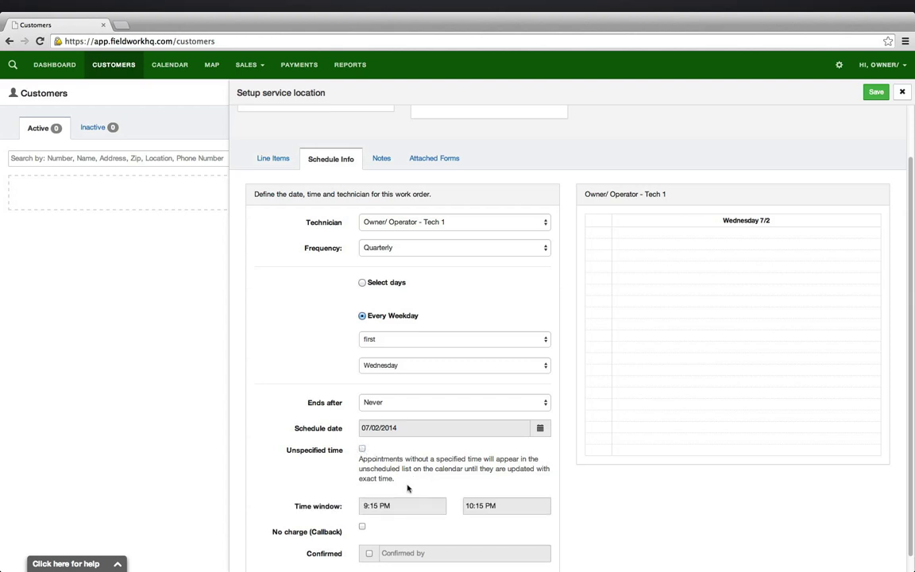
left_click(406, 510)
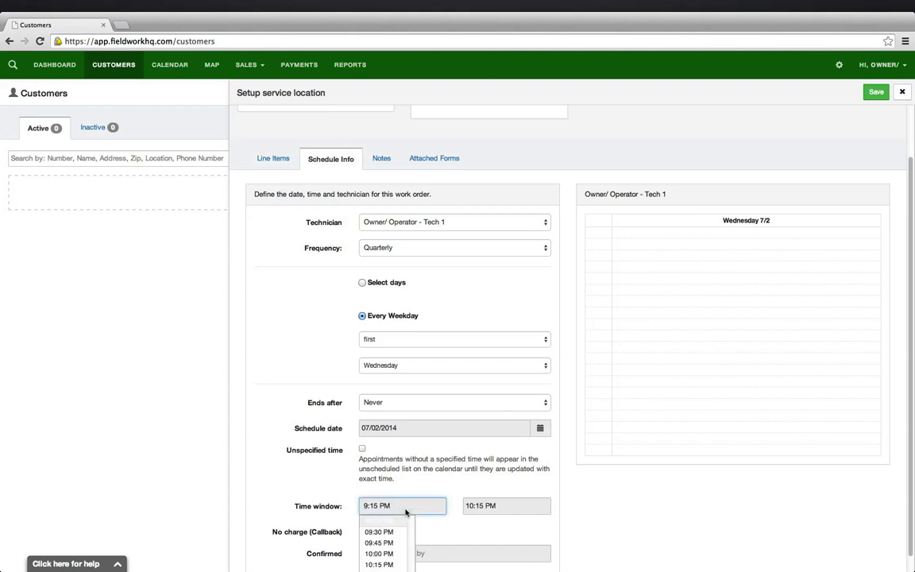
scroll(385, 546, "up", 2)
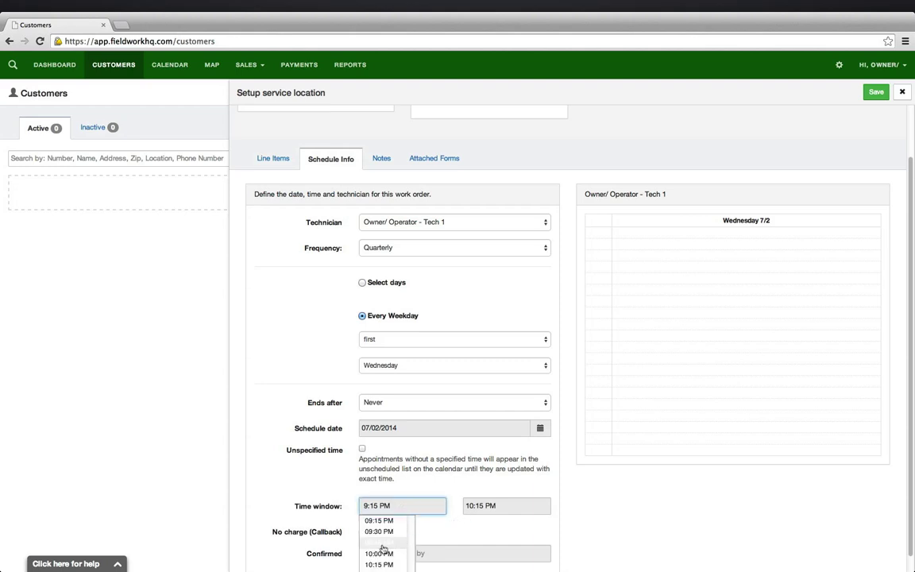
scroll(382, 548, "up", 5)
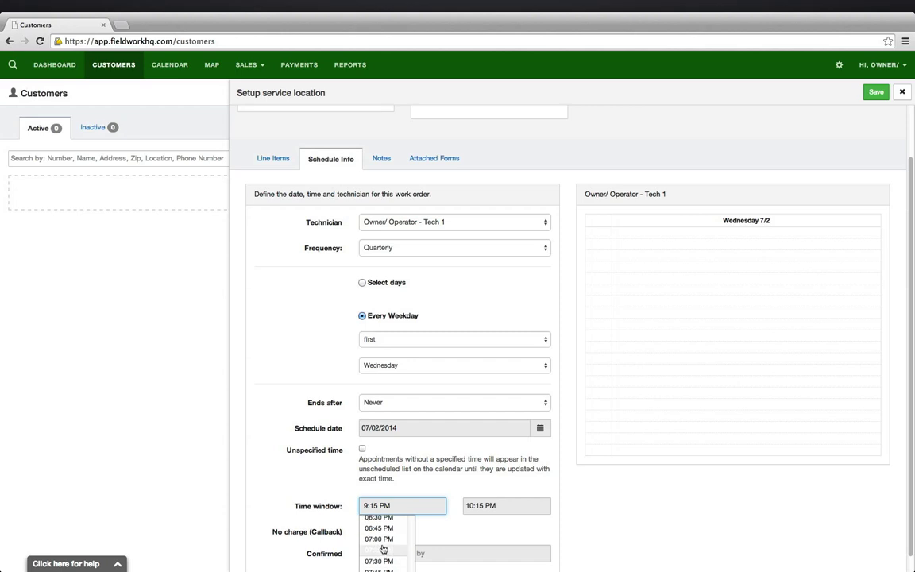
scroll(383, 548, "up", 2)
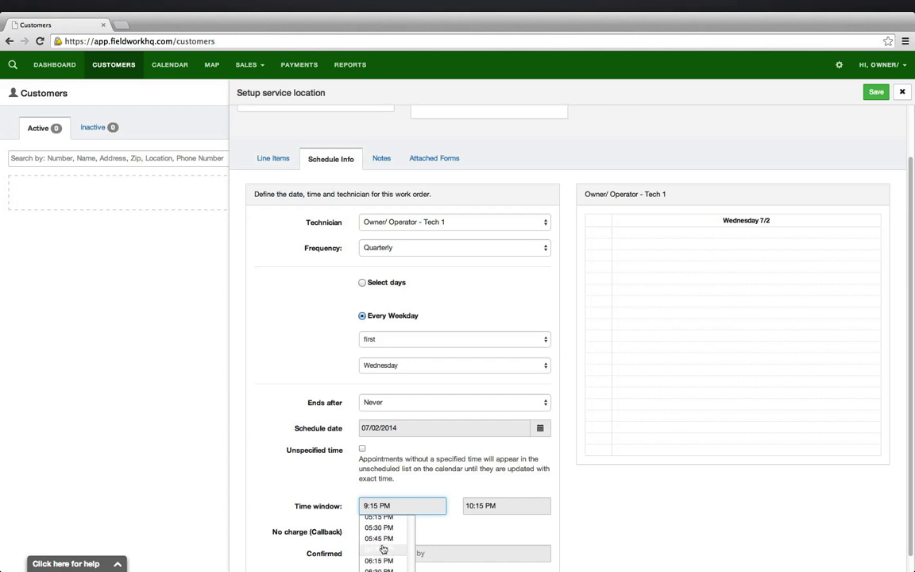
scroll(382, 549, "up", 3)
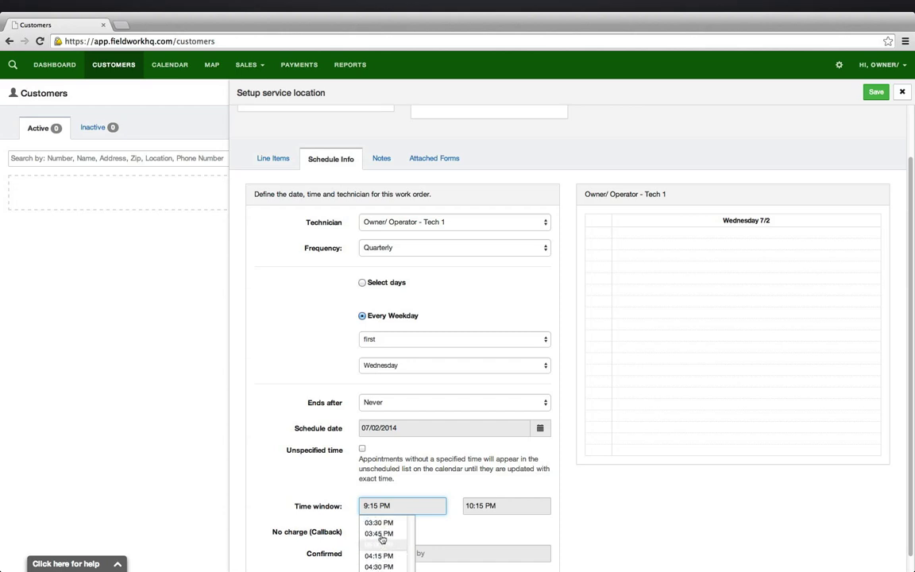
left_click(382, 527)
left_click(481, 507)
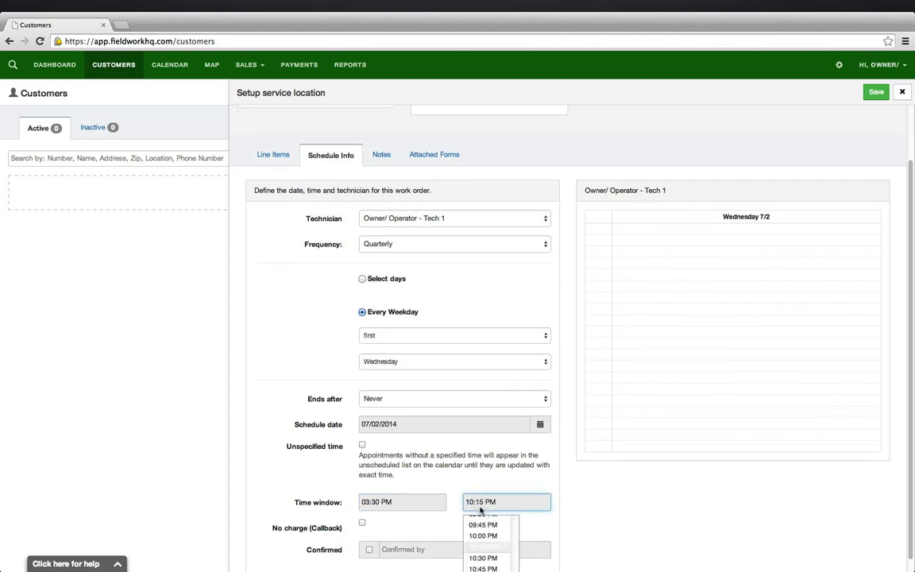
scroll(479, 548, "up", 8)
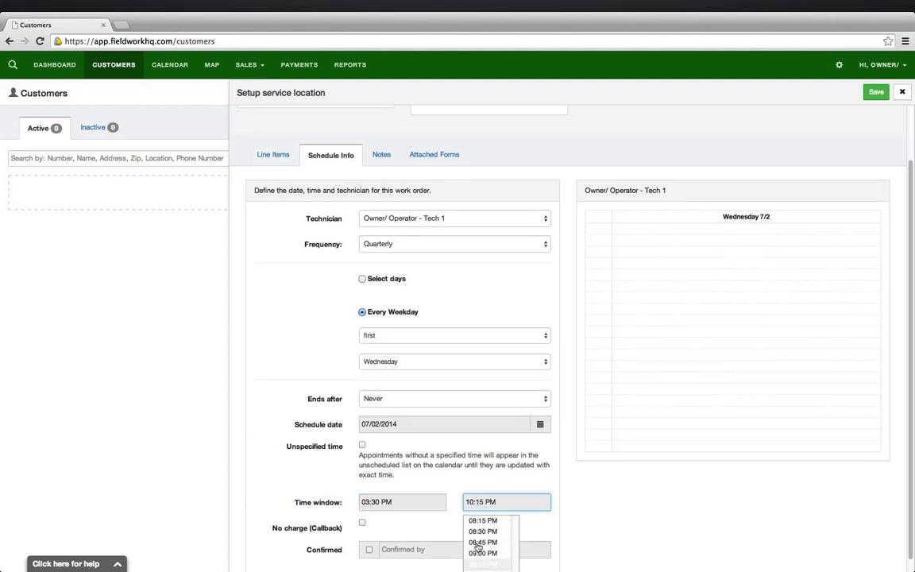
scroll(478, 548, "up", 3)
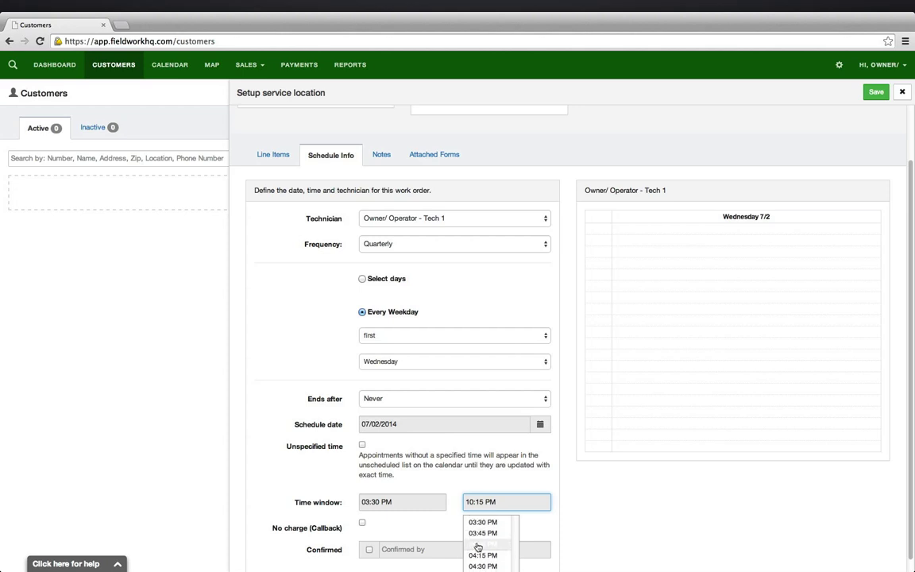
left_click(478, 550)
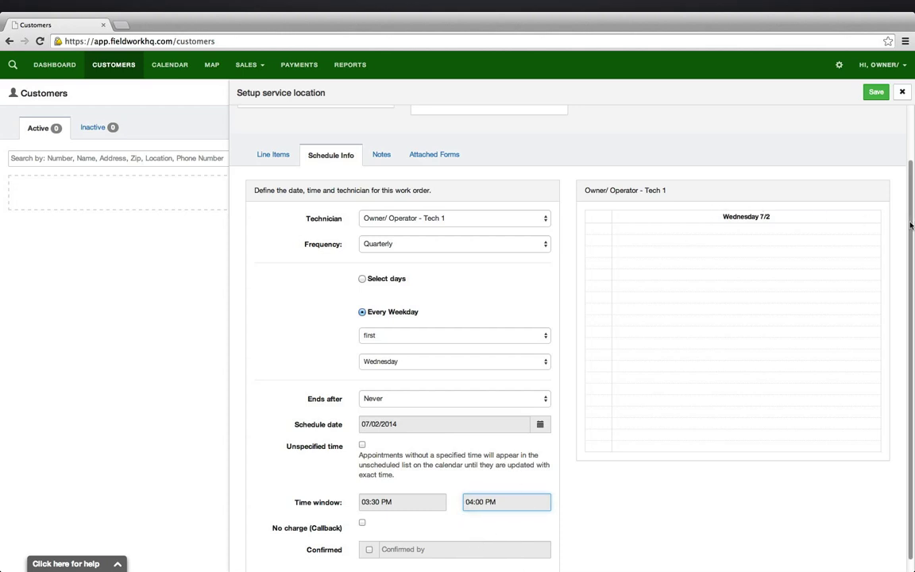
Step: Mark the appointment as confirmed and enter "Test" as the confirming party
scroll(906, 327, "down", 1)
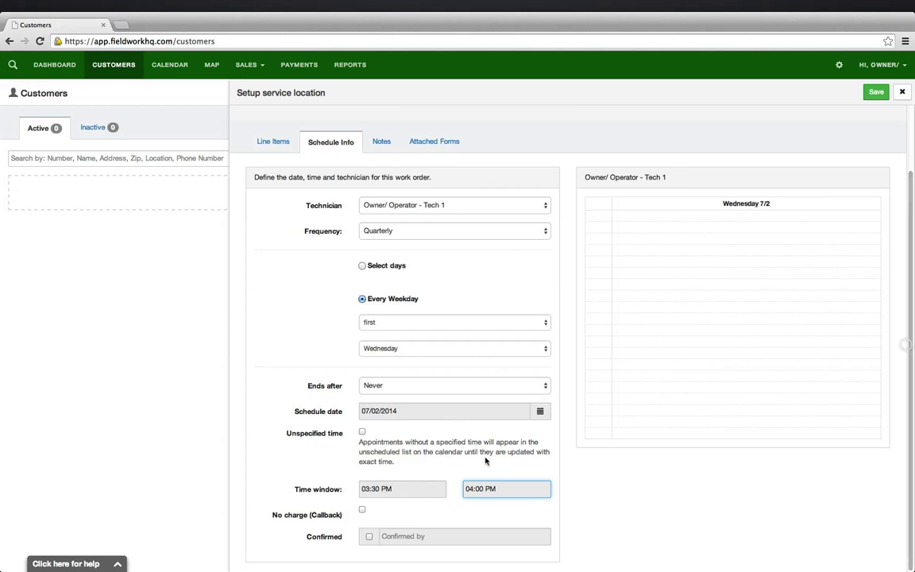
left_click(369, 538)
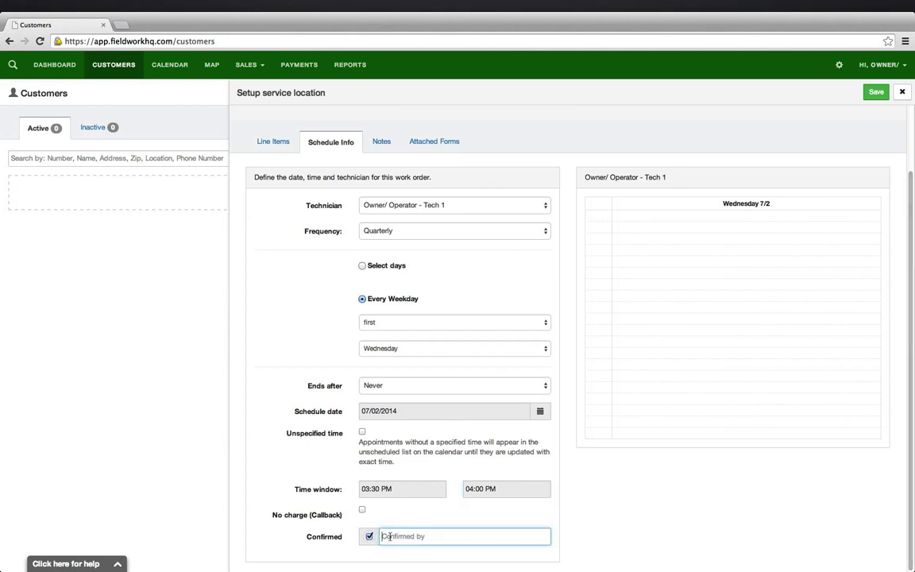
type("Test")
left_click(369, 537)
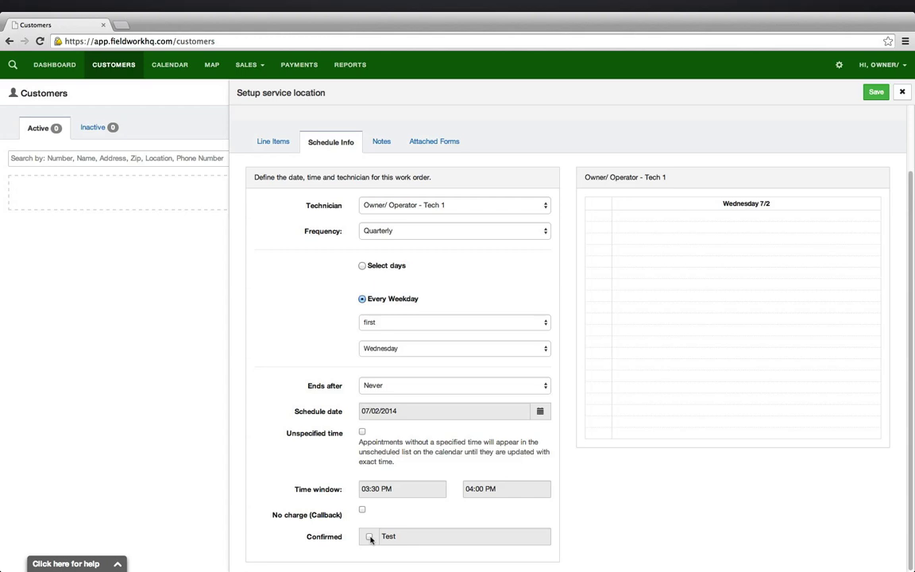
left_click(369, 538)
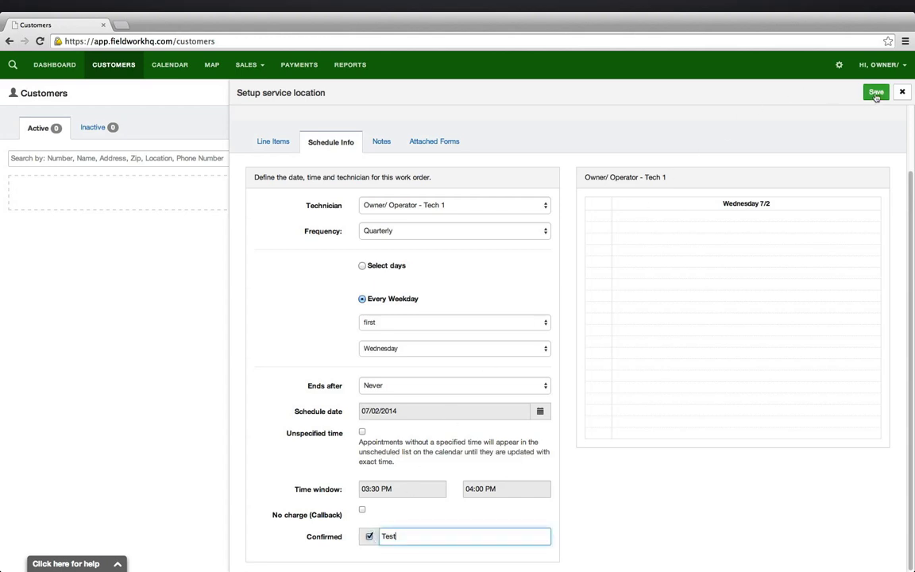
Step: Enter "Test Notes" as the work order's service instructions
left_click(381, 142)
left_click(265, 299)
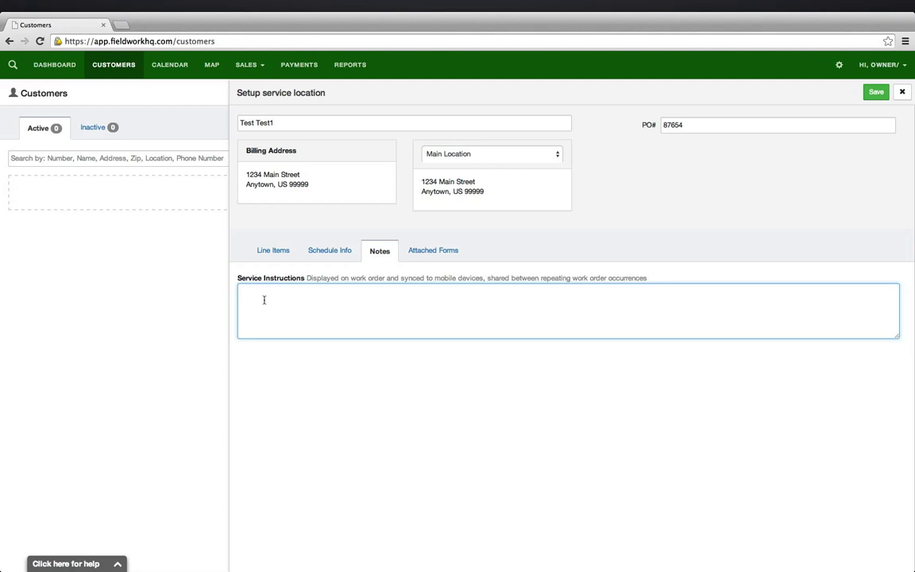
type("Test Notes")
Step: Check the attached form choices, leave the form set to none, and save the service location setup
left_click(416, 251)
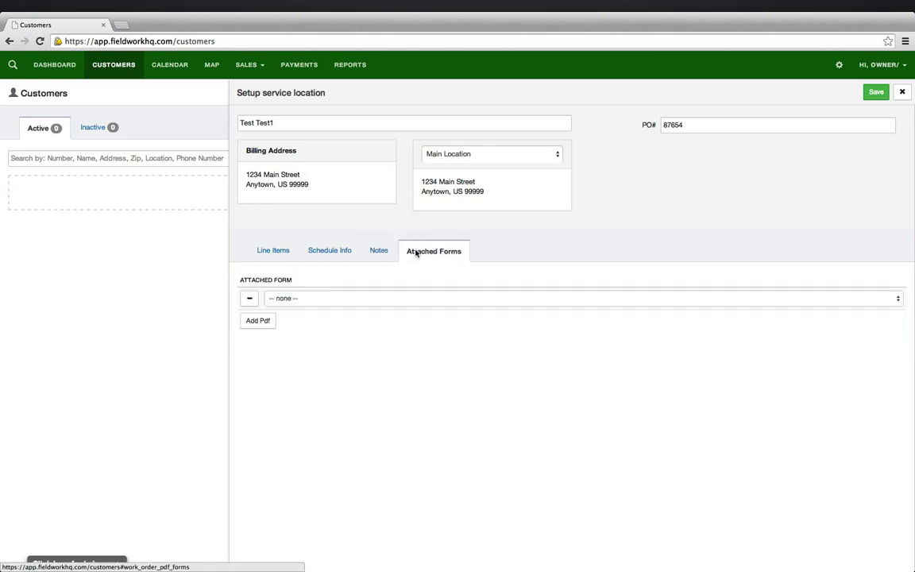
left_click(400, 300)
left_click(401, 299)
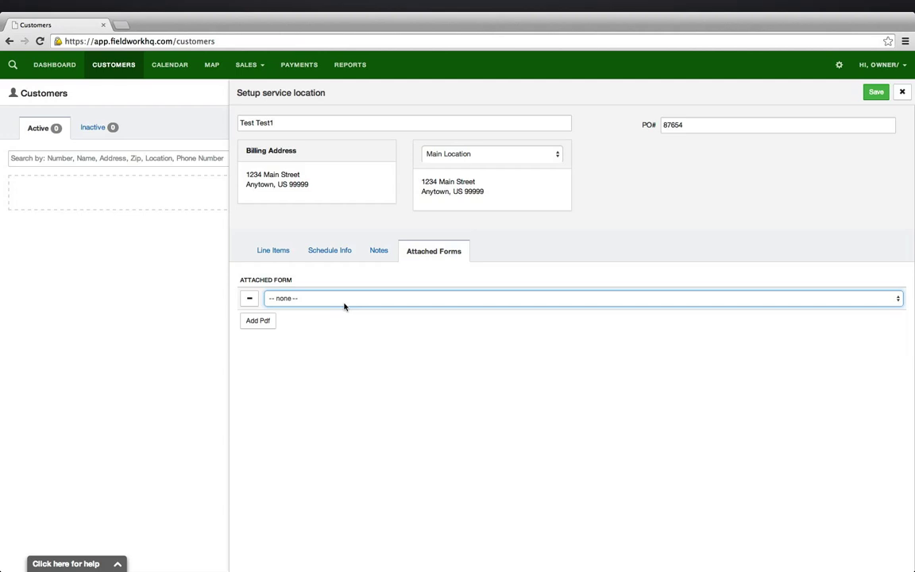
left_click(874, 94)
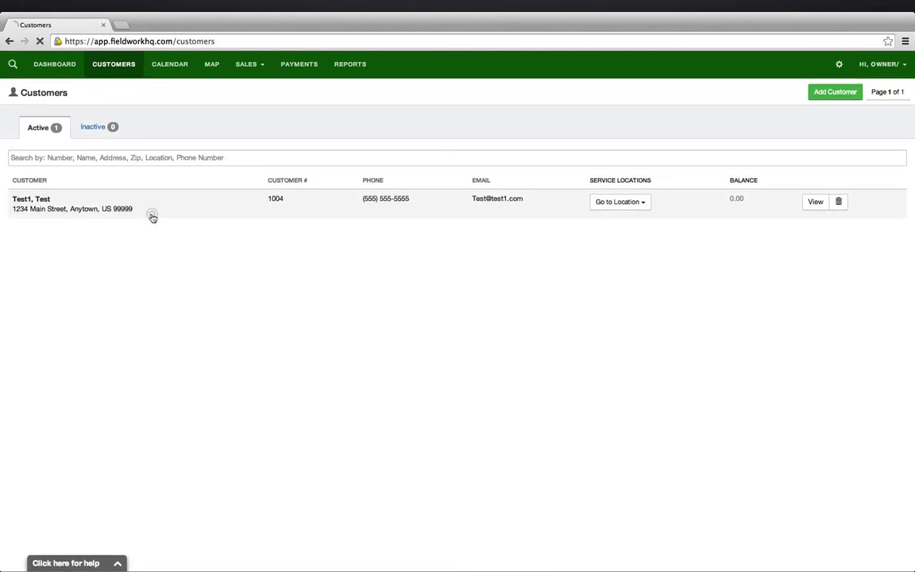
Step: Open the new customer's Main Location and expand its list of pre-scheduled work orders
left_click(151, 217)
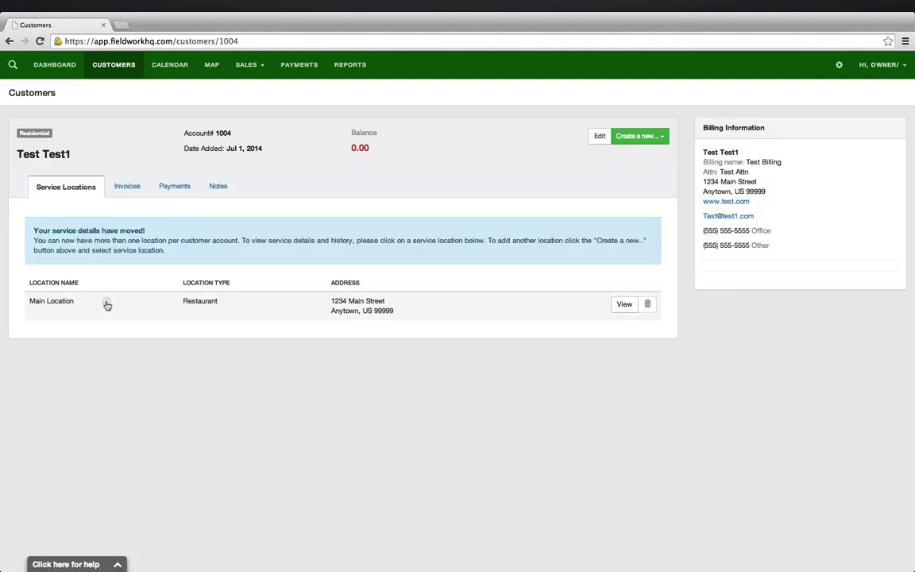
left_click(106, 303)
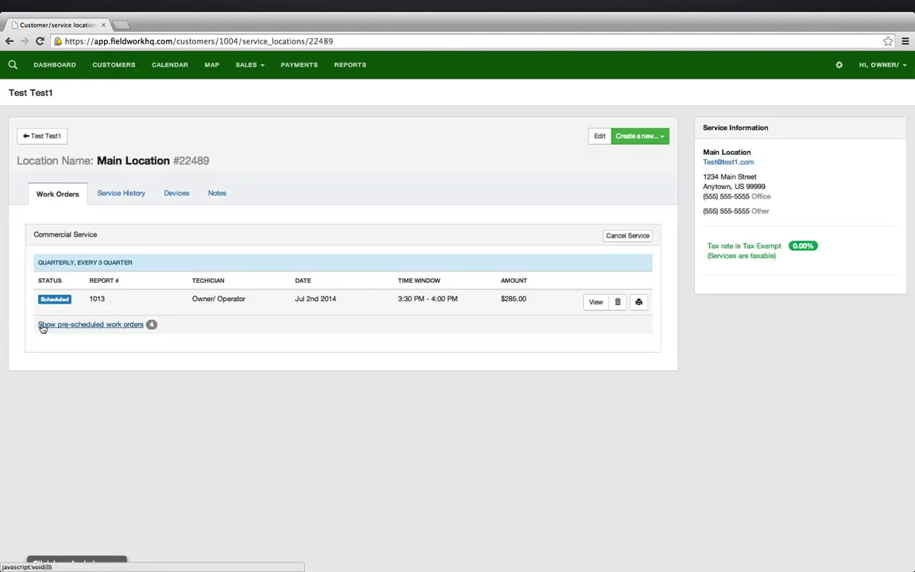
left_click(94, 328)
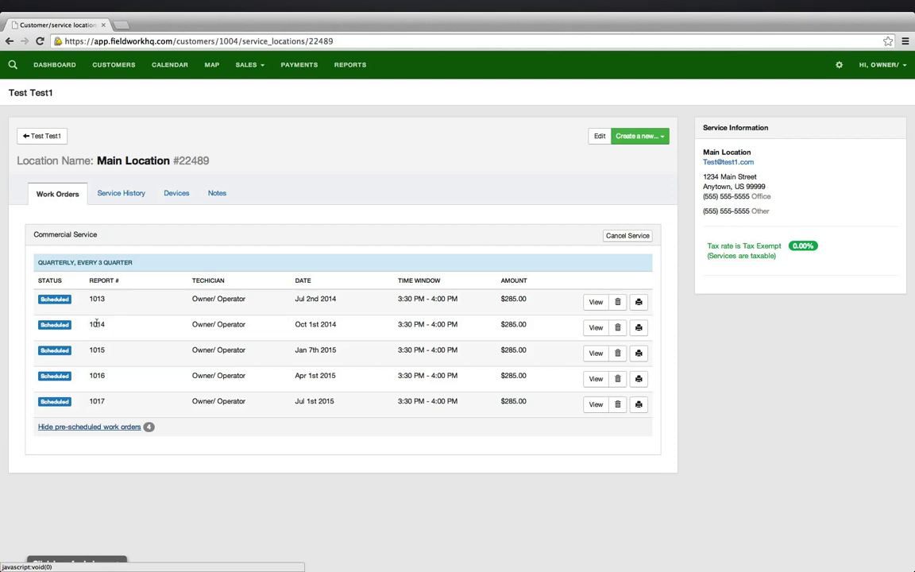
left_click(94, 428)
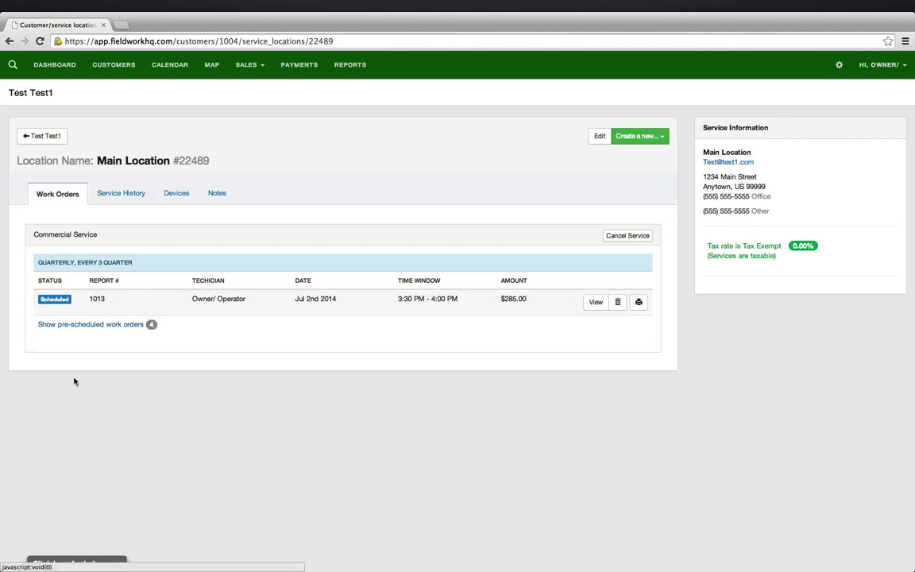
left_click(108, 326)
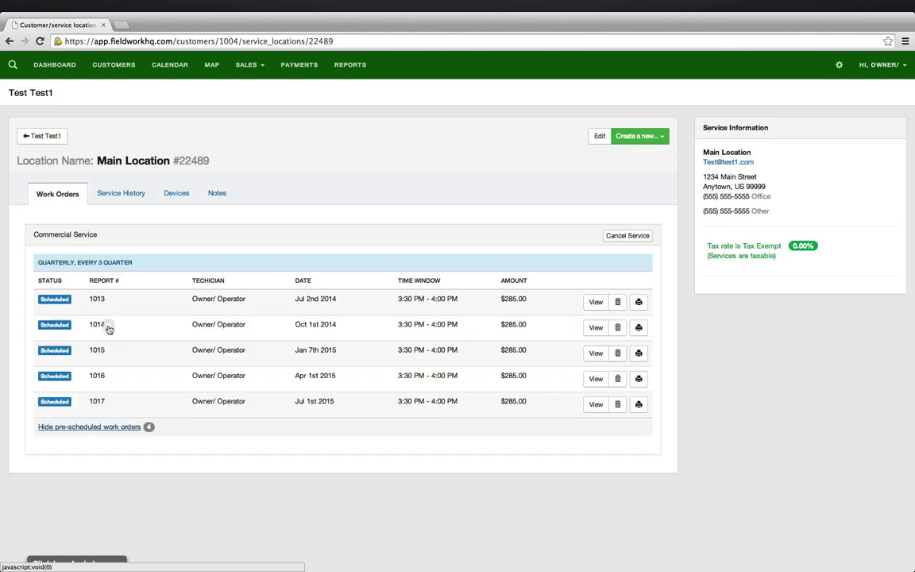